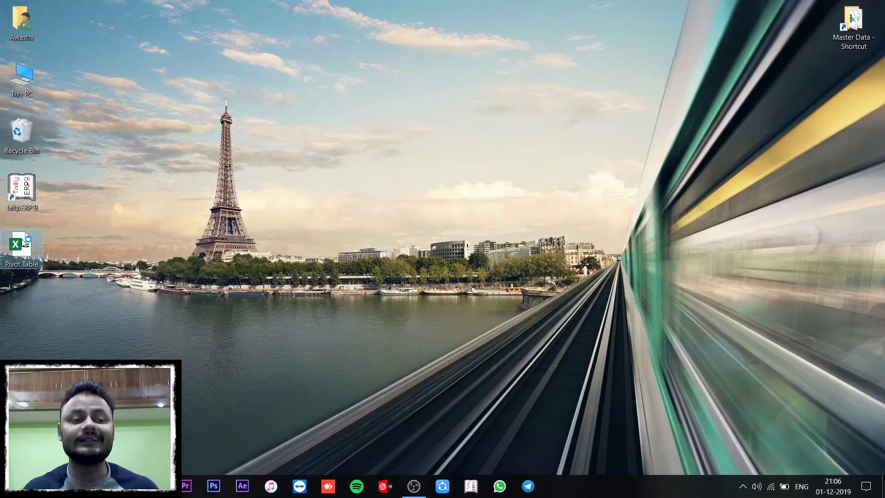
# Step: Open the Pivot Table workbook from the desktop in Excel
pyautogui.doubleClick(22, 244)
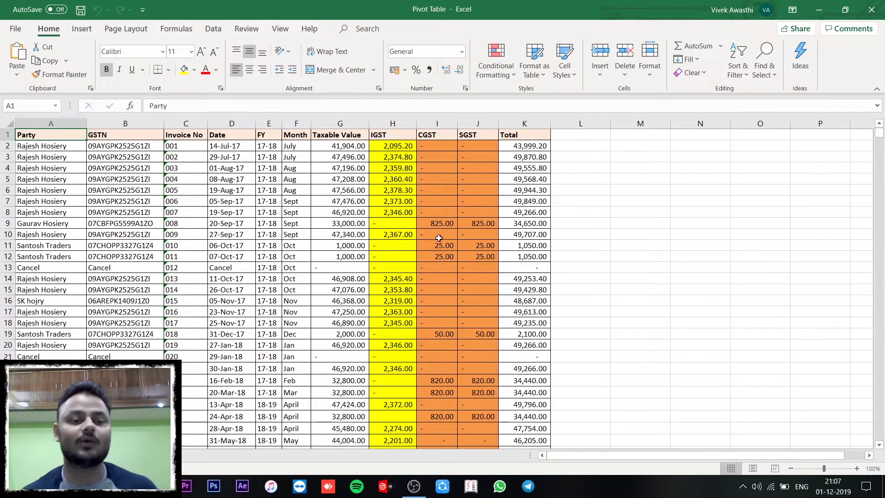
# Step: Glance at the empty second sheet, return to the invoice data sheet, and show the Insert ribbon
pyautogui.scroll(-2, 439, 265)
pyautogui.scroll(2, 439, 267)
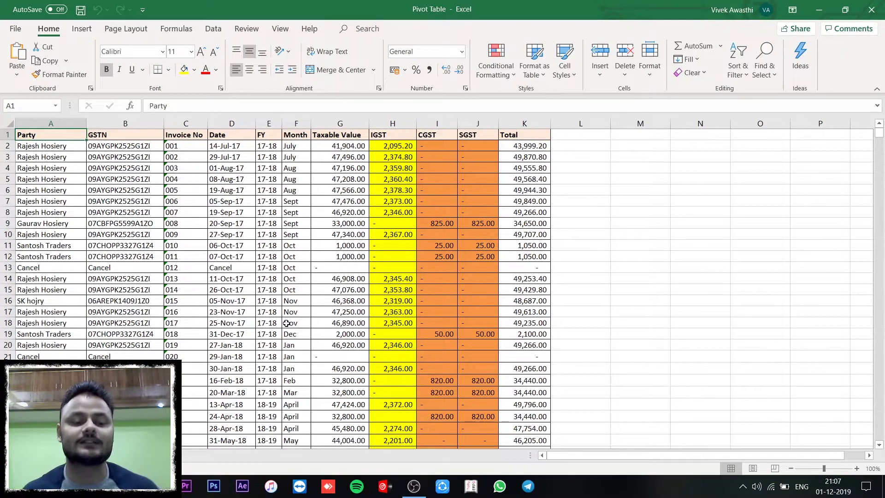
pyautogui.hotkey('ctrl', 'pagedown')
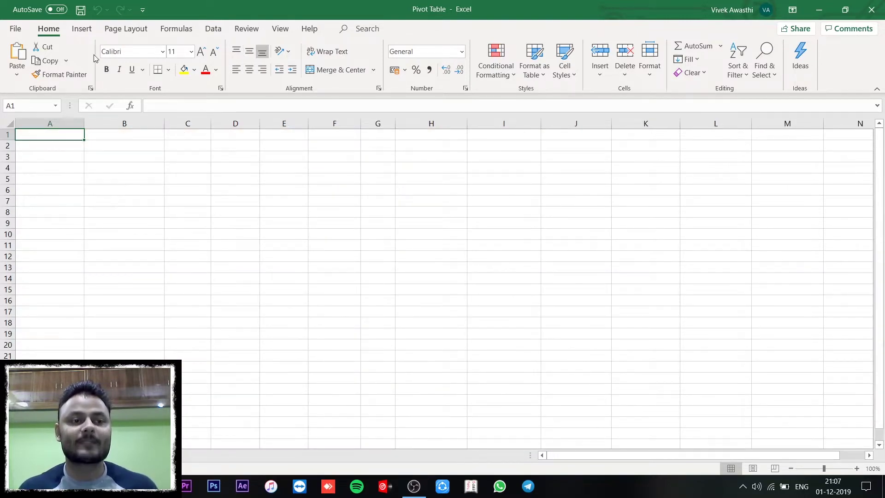
pyautogui.hotkey('ctrl', 'pageup')
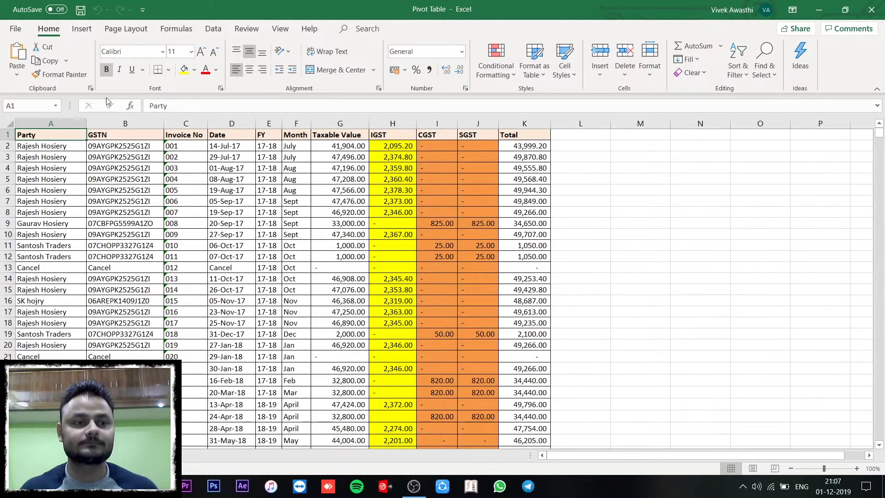
pyautogui.click(90, 31)
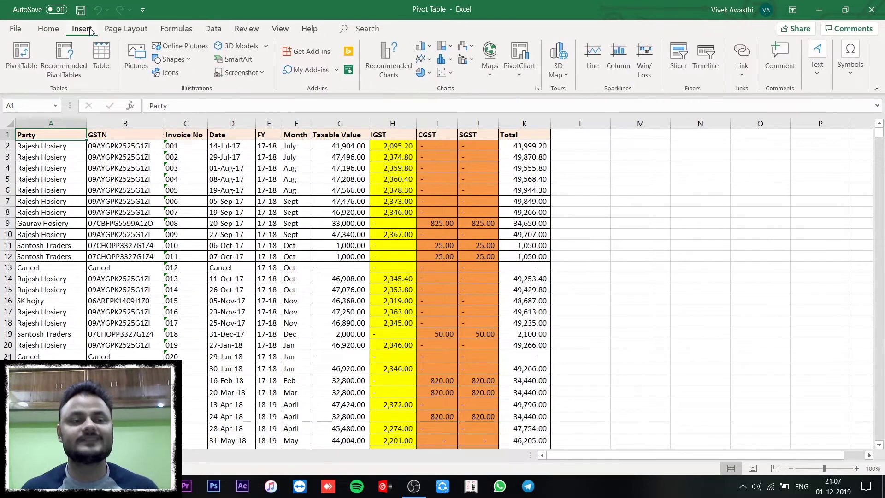
# Step: Create a PivotTable from Sheet1 range A1:K67, placed at cell A1 of the Pivot Analysis sheet
pyautogui.click(21, 57)
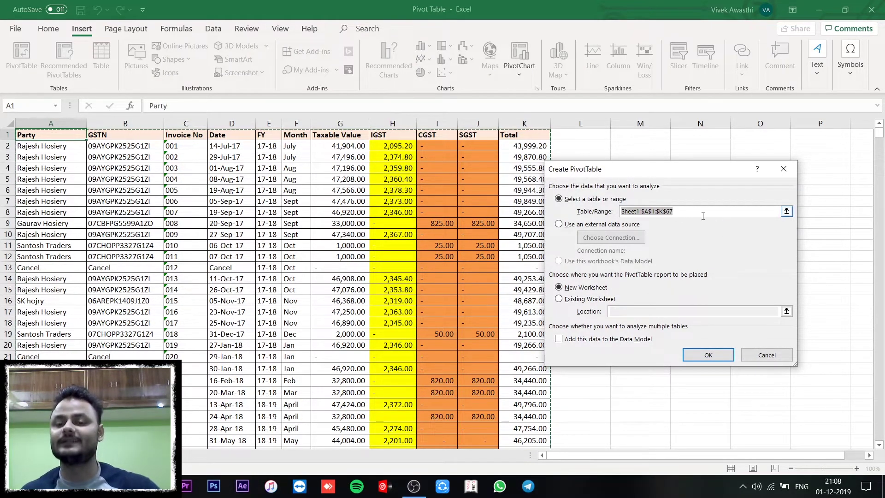
pyautogui.press('BackSpace')
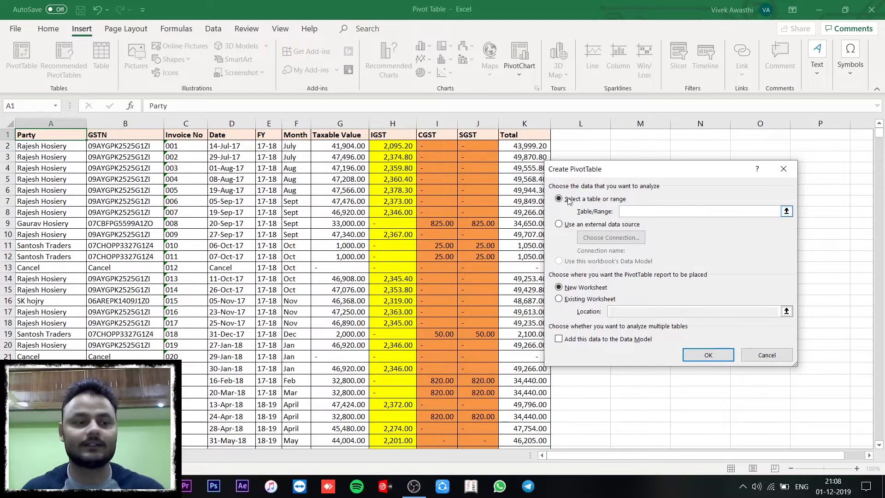
pyautogui.click(59, 135)
pyautogui.hotkey('ctrl', 'shift', 'Right')
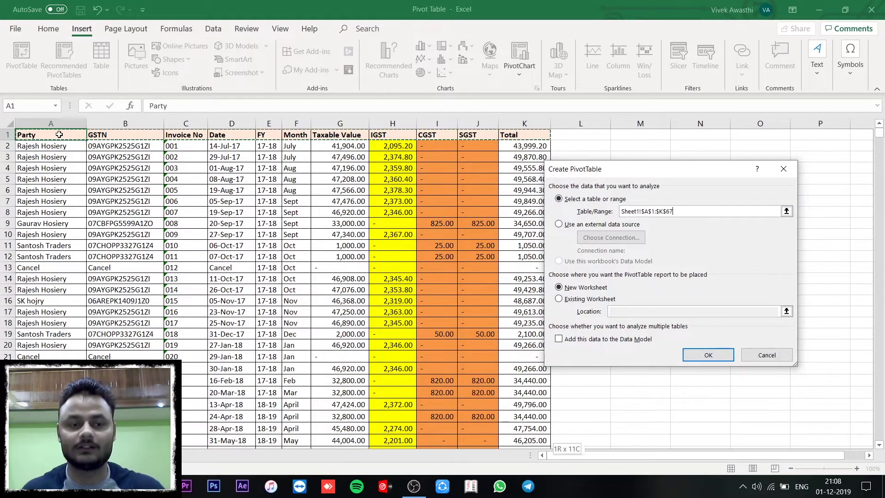
pyautogui.hotkey('ctrl', 'shift', 'Down')
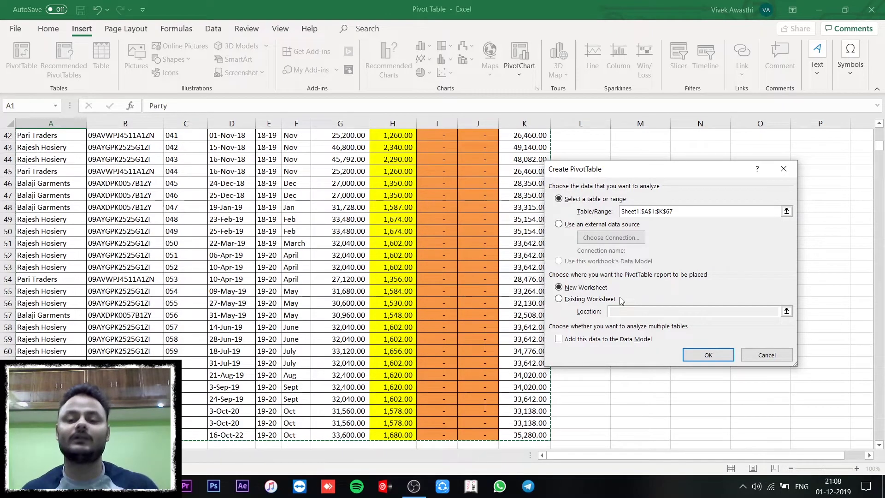
pyautogui.click(582, 299)
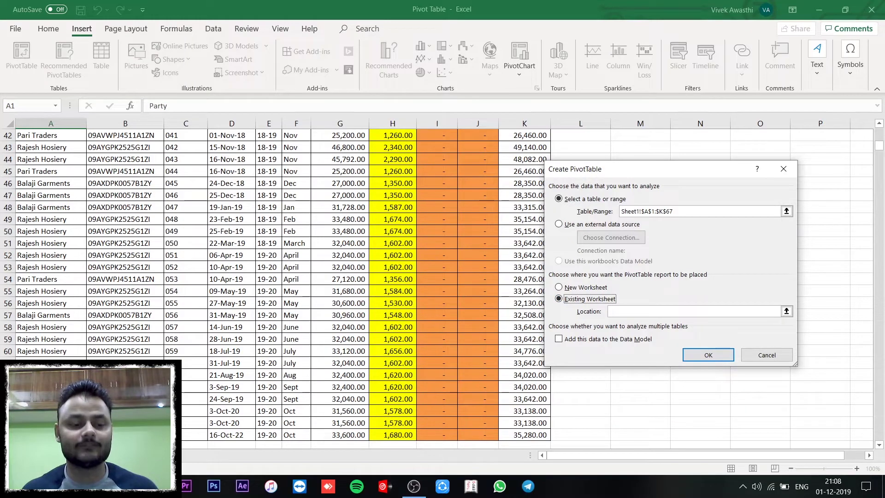
pyautogui.click(79, 455)
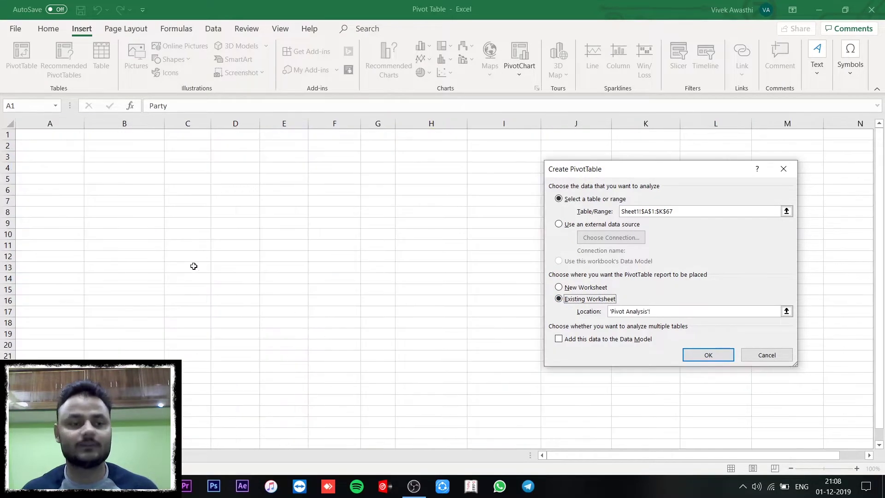
pyautogui.click(55, 139)
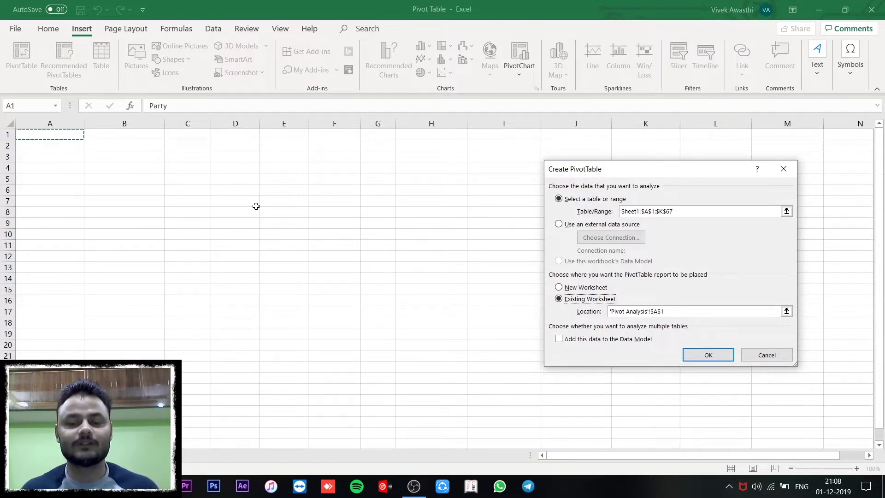
pyautogui.click(708, 357)
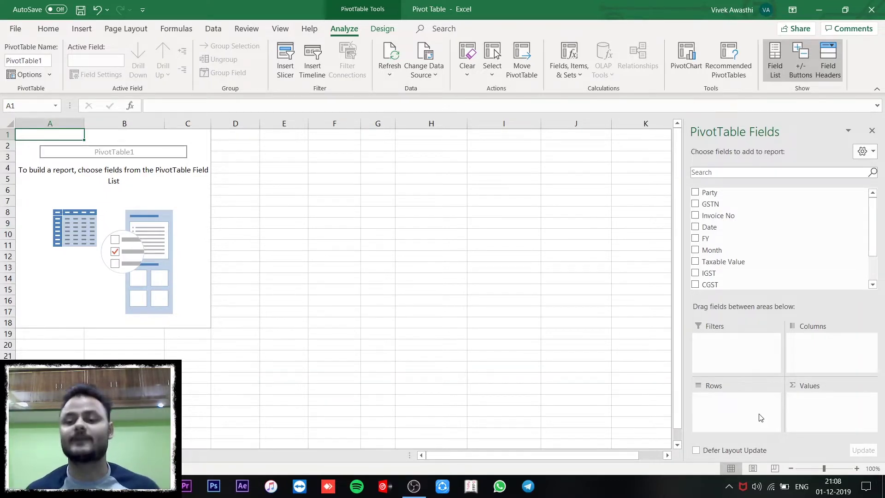
pyautogui.moveTo(712, 239)
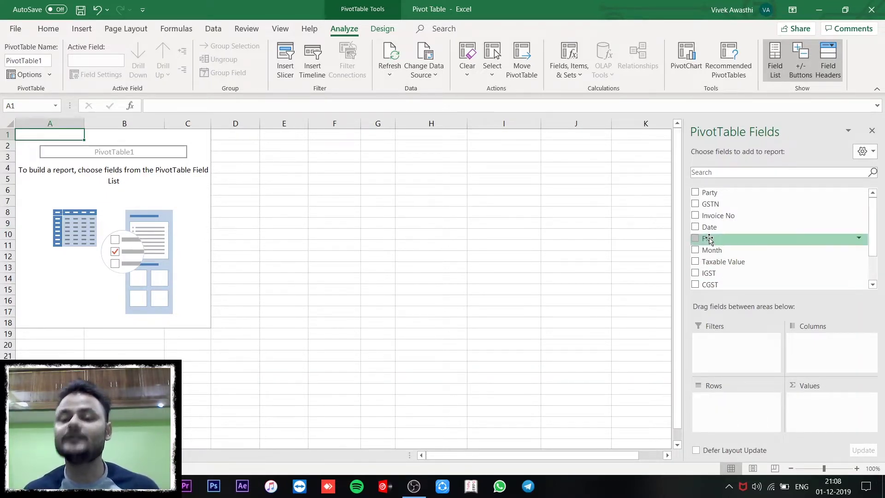
# Step: Put the FY field into the Filters area as the pivot's report filter
pyautogui.moveTo(708, 238); pyautogui.dragTo(733, 342)
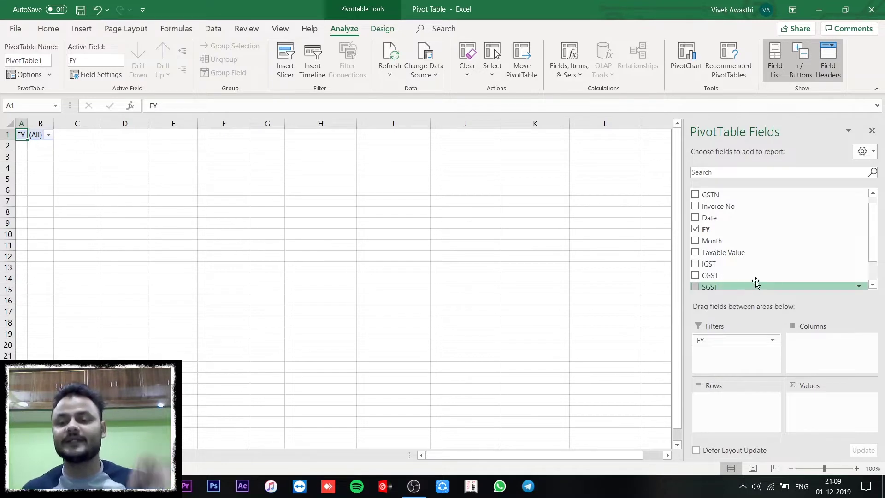
pyautogui.scroll(-1, 793, 249)
pyautogui.moveTo(793, 249); pyautogui.dragTo(753, 427)
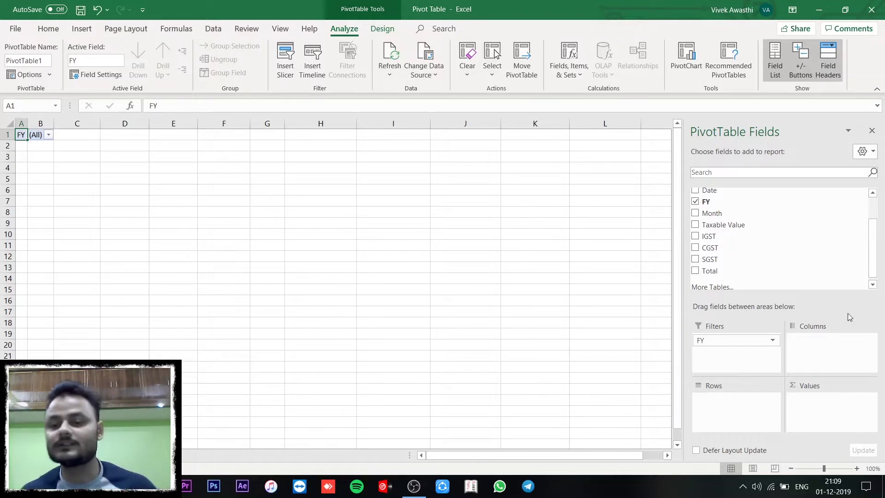
pyautogui.scroll(1, 753, 241)
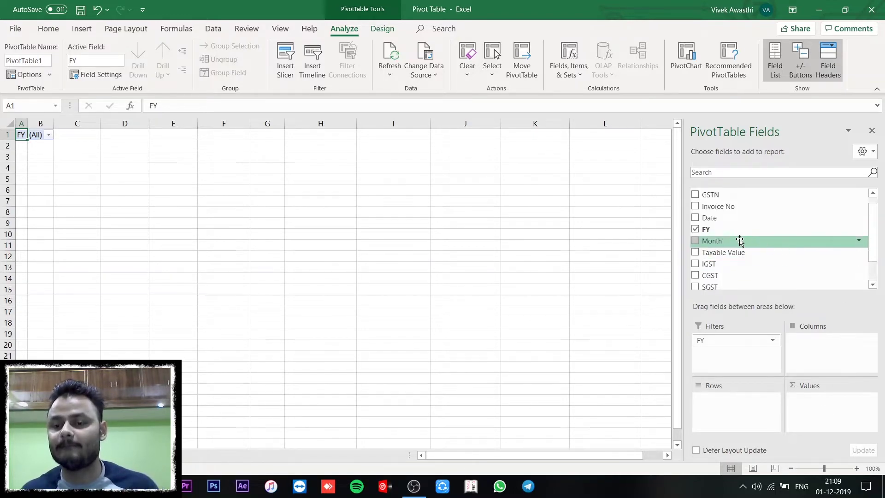
# Step: Add Month, Party and Invoice No as nested row fields, in that order
pyautogui.moveTo(740, 241); pyautogui.dragTo(740, 415)
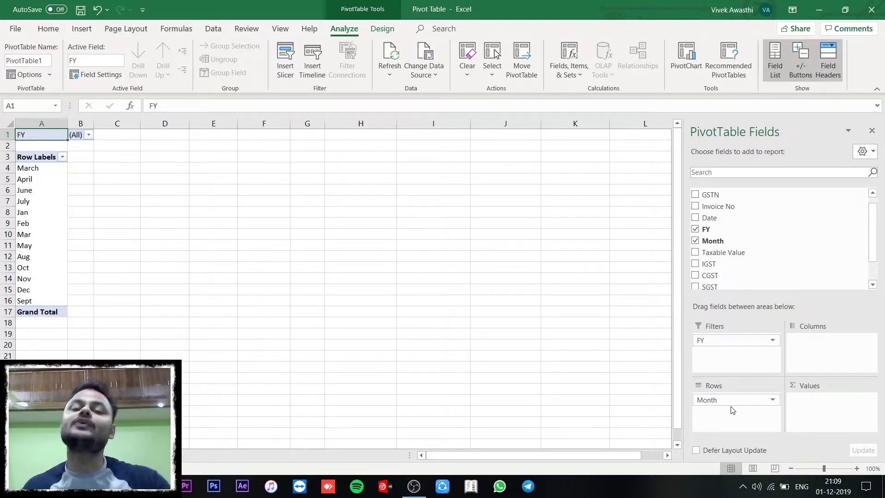
pyautogui.scroll(1, 793, 251)
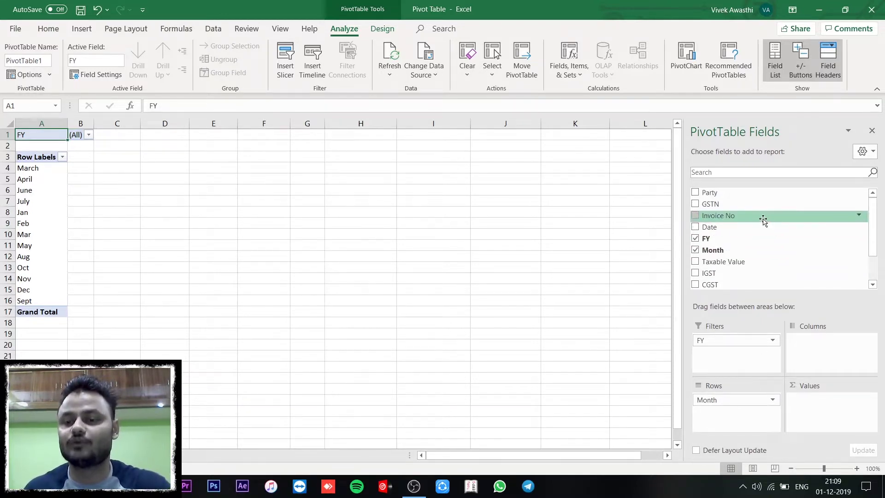
pyautogui.moveTo(727, 193); pyautogui.dragTo(743, 414)
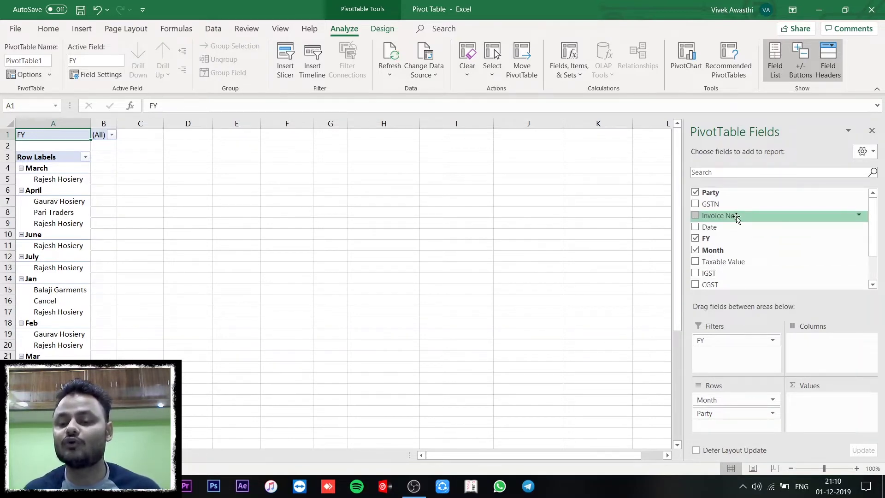
pyautogui.moveTo(737, 219); pyautogui.dragTo(737, 425)
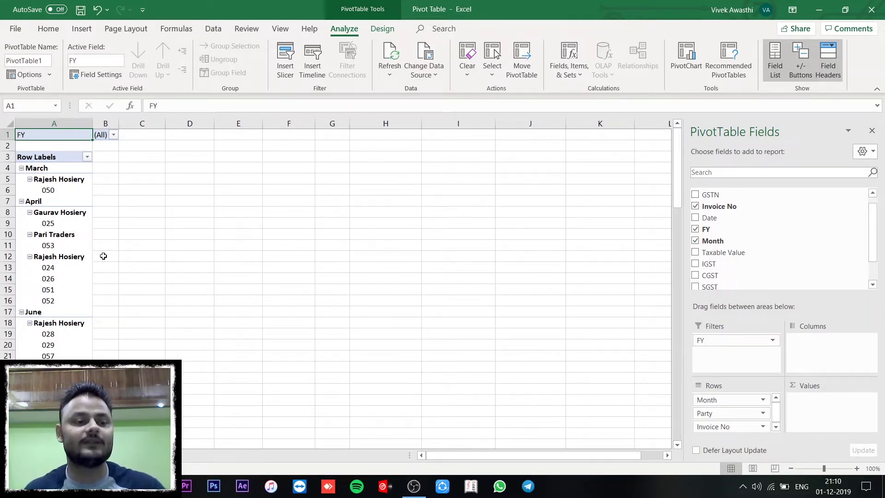
pyautogui.click(114, 136)
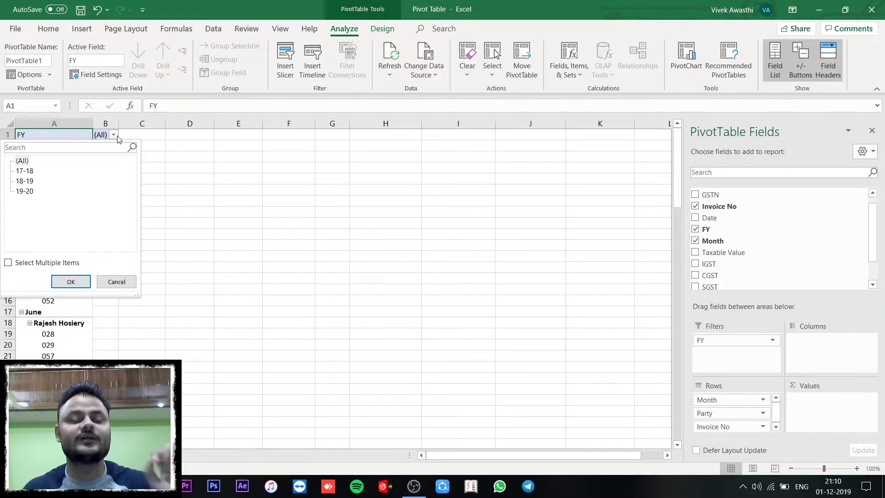
pyautogui.click(114, 135)
pyautogui.click(87, 158)
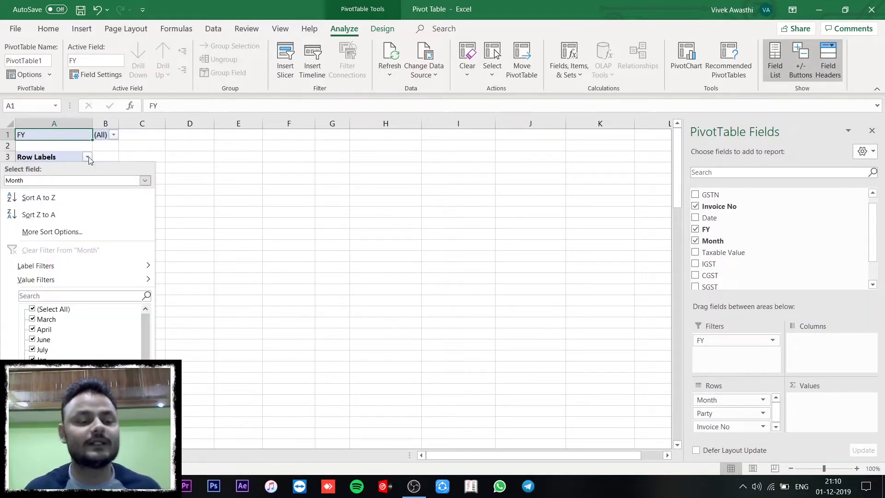
pyautogui.click(87, 158)
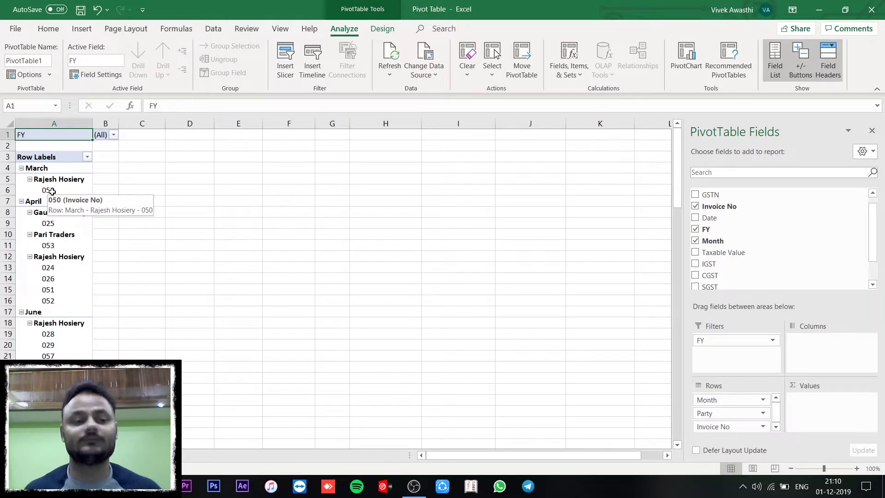
pyautogui.moveTo(48, 301)
pyautogui.scroll(-2, 80, 300)
pyautogui.scroll(2, 76, 312)
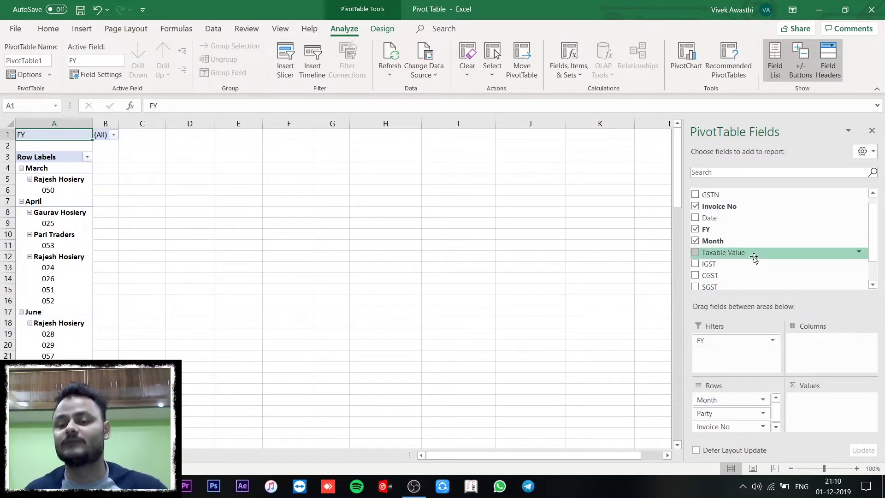
# Step: Add Taxable Value, IGST, CGST, SGST and Total to the Values area
pyautogui.scroll(-1, 755, 259)
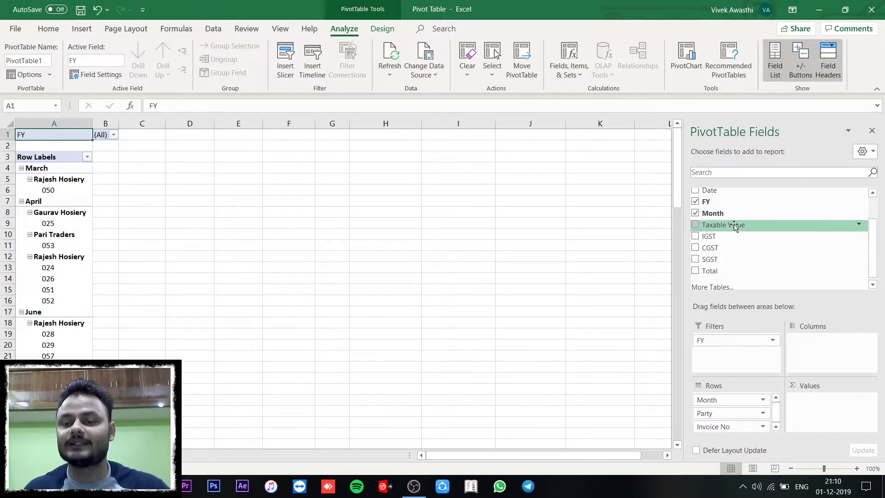
pyautogui.moveTo(735, 226); pyautogui.dragTo(819, 410)
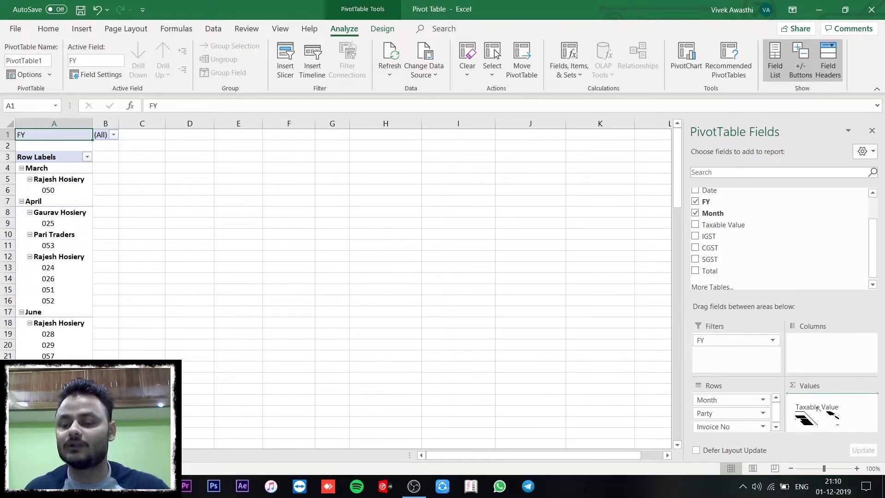
pyautogui.moveTo(715, 236); pyautogui.dragTo(815, 406)
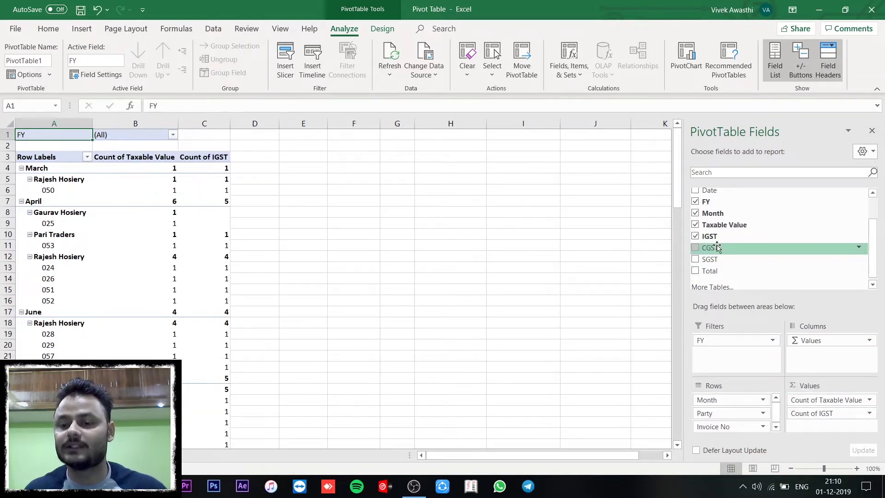
pyautogui.moveTo(716, 248); pyautogui.dragTo(816, 424)
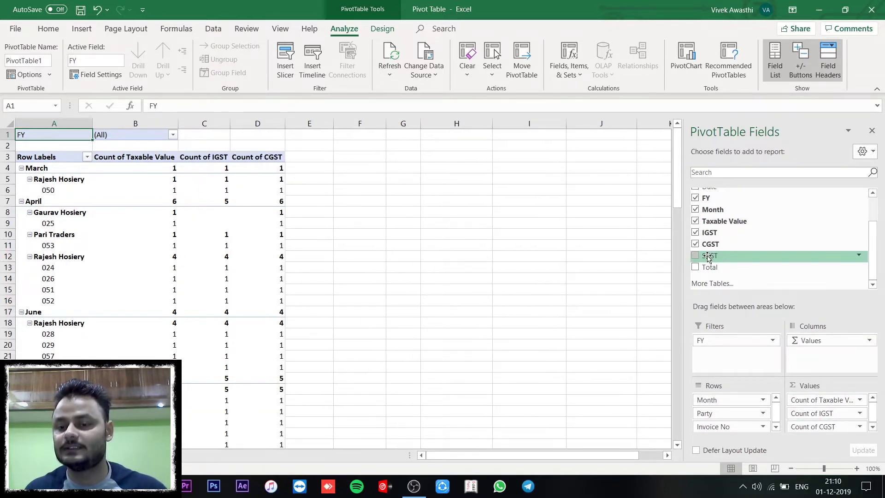
pyautogui.moveTo(710, 256)
pyautogui.mouseDown()
pyautogui.moveTo(801, 375)
pyautogui.moveTo(814, 433)
pyautogui.mouseUp()
pyautogui.moveTo(710, 267); pyautogui.dragTo(827, 431)
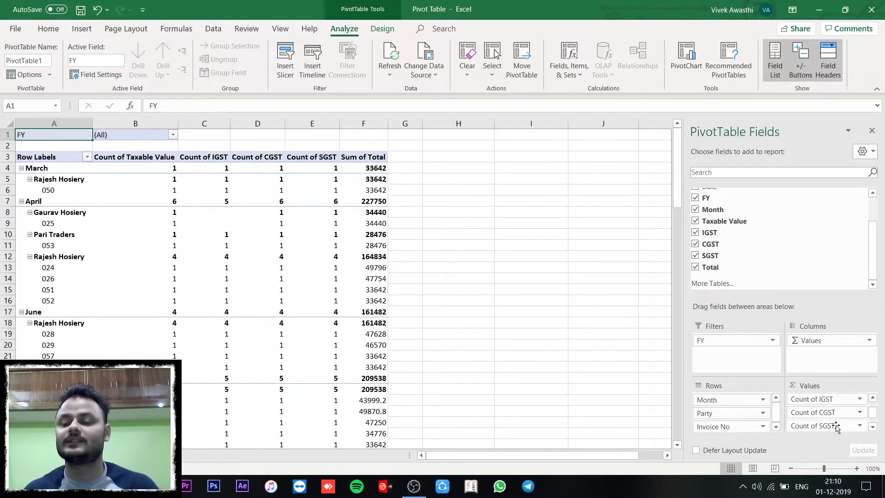
pyautogui.scroll(1, 837, 425)
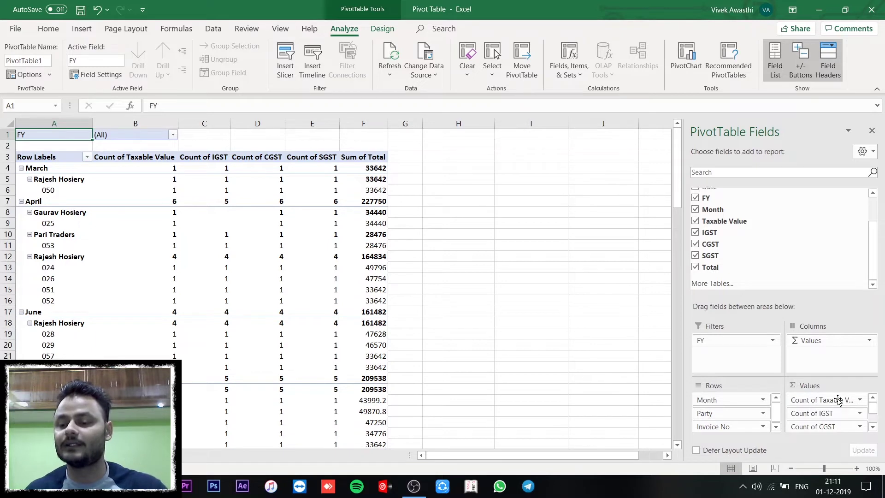
# Step: Change the Taxable Value and IGST value fields from Count to Sum
pyautogui.click(823, 401)
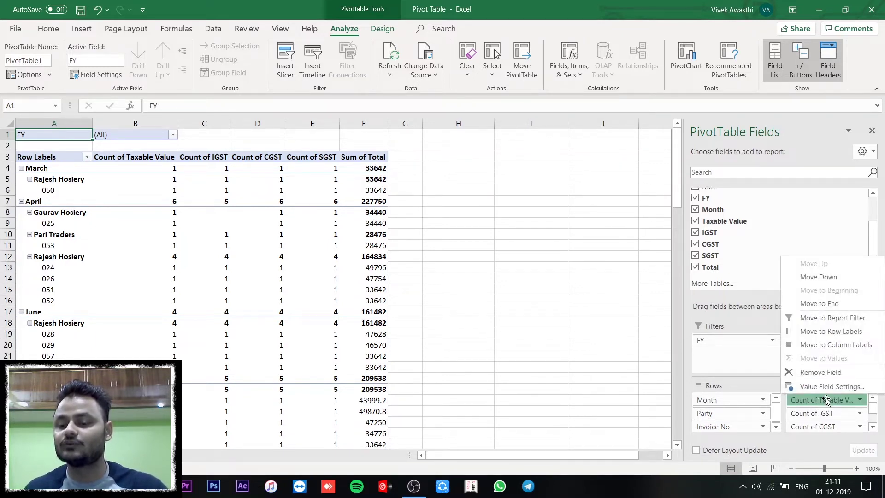
pyautogui.click(829, 387)
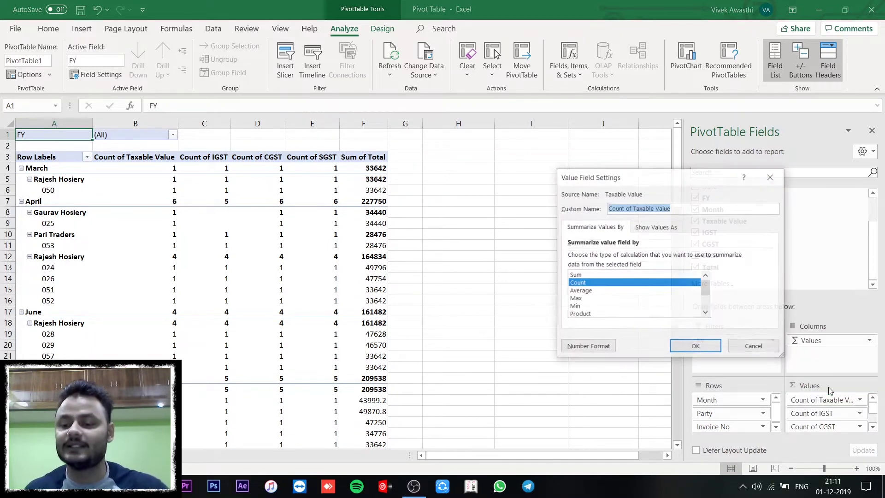
pyautogui.click(576, 275)
pyautogui.click(694, 346)
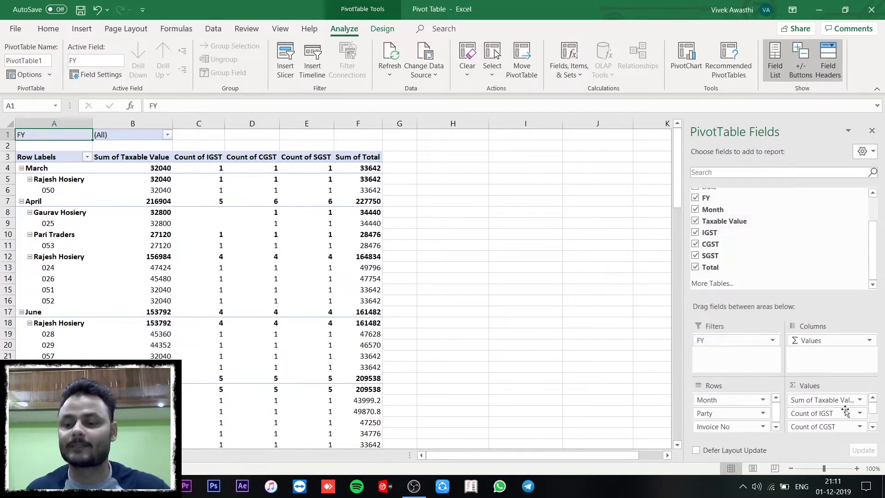
pyautogui.click(825, 412)
pyautogui.click(825, 398)
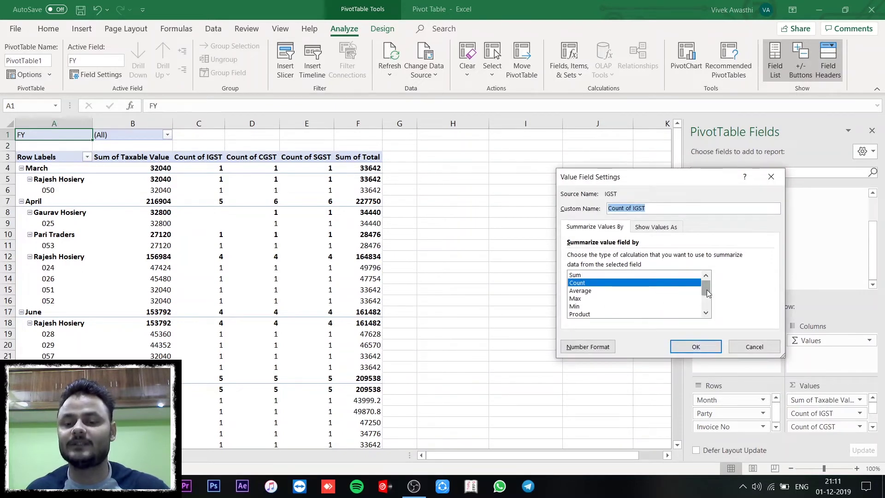
pyautogui.moveTo(709, 295); pyautogui.dragTo(708, 298)
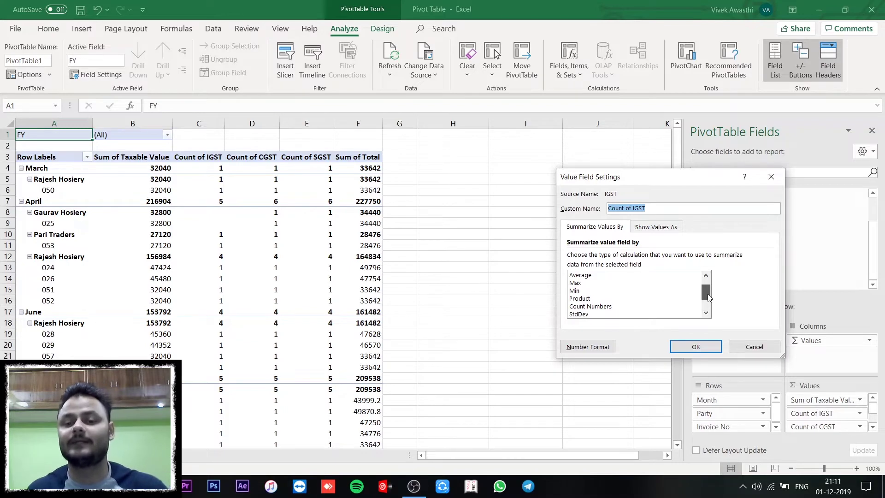
pyautogui.moveTo(708, 297); pyautogui.dragTo(694, 287)
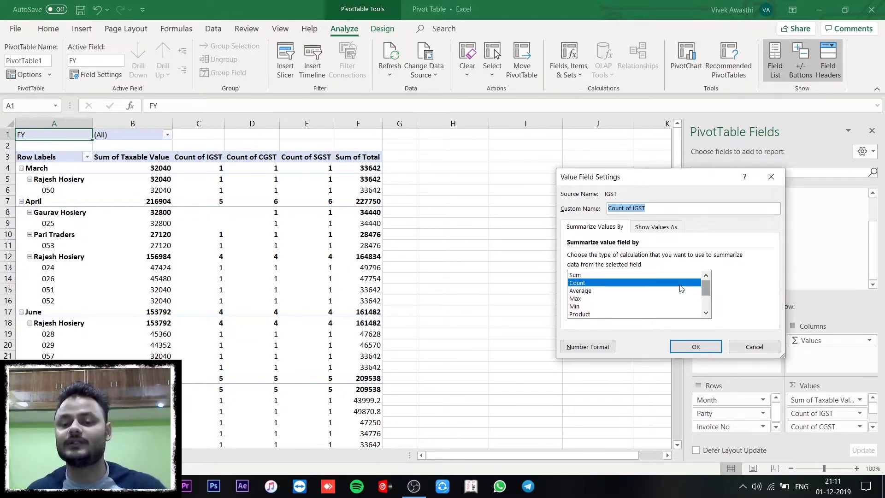
pyautogui.click(580, 274)
pyautogui.click(695, 347)
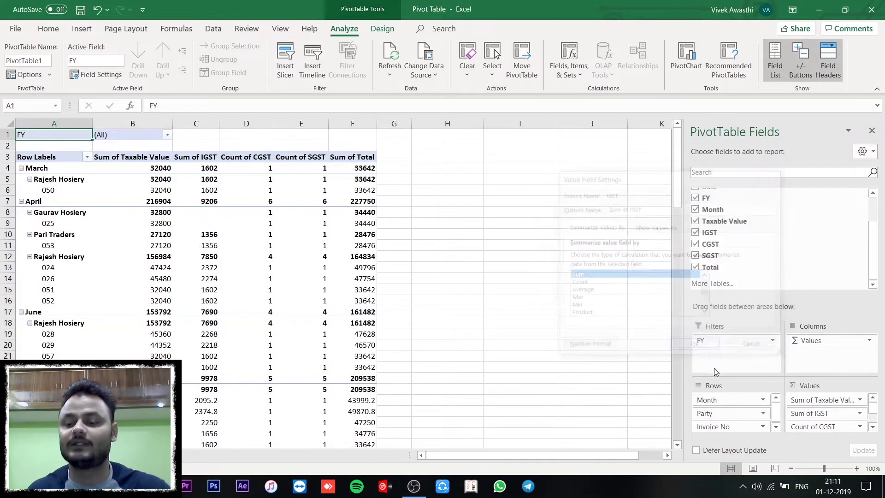
# Step: Change the CGST and SGST value fields from Count to Sum
pyautogui.click(825, 427)
pyautogui.click(818, 420)
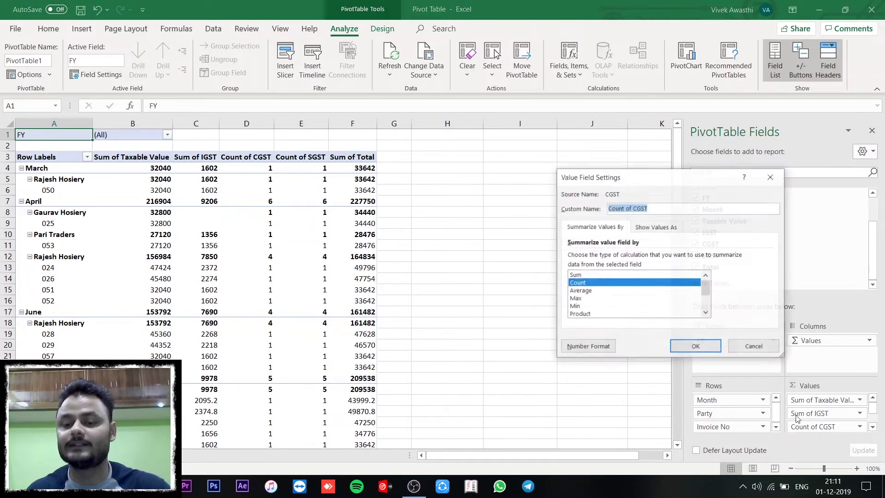
pyautogui.click(595, 275)
pyautogui.click(696, 347)
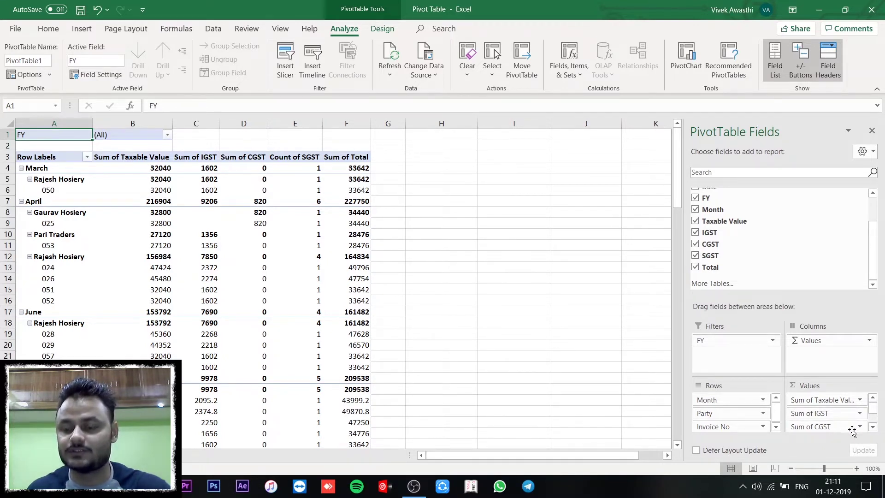
pyautogui.scroll(-1, 874, 416)
pyautogui.scroll(-1, 874, 417)
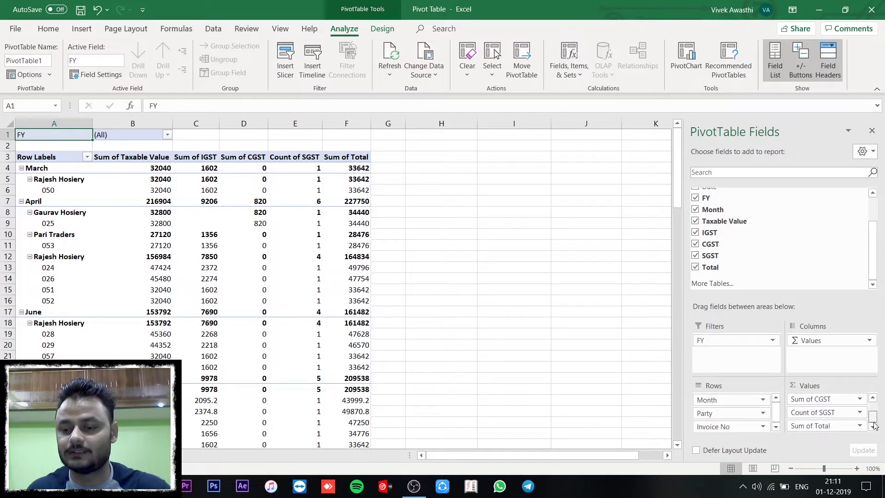
pyautogui.click(829, 414)
pyautogui.click(829, 400)
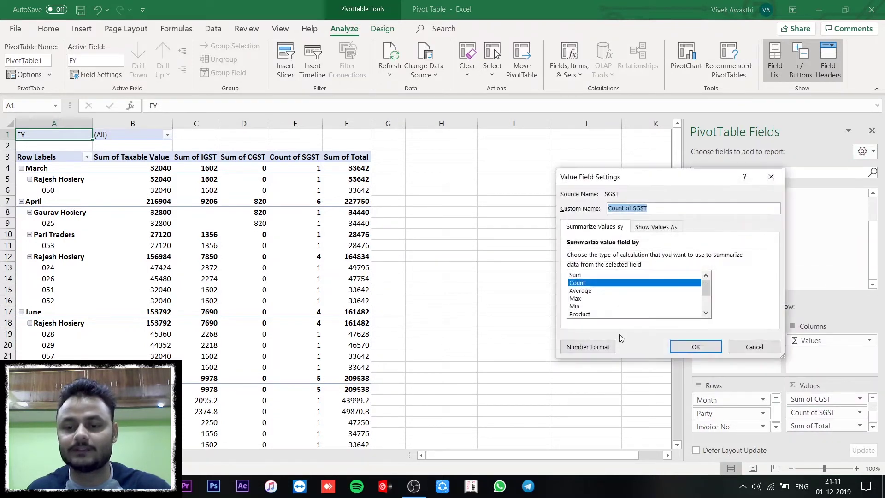
pyautogui.click(585, 275)
pyautogui.click(696, 350)
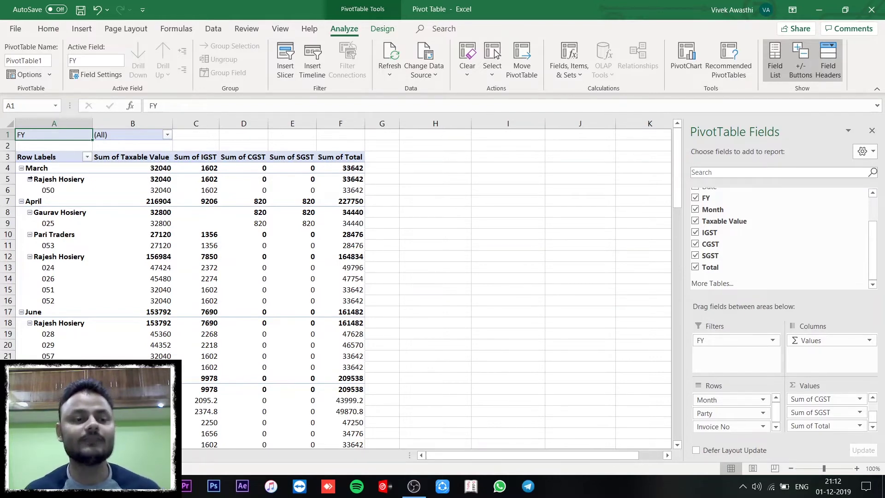
pyautogui.click(167, 135)
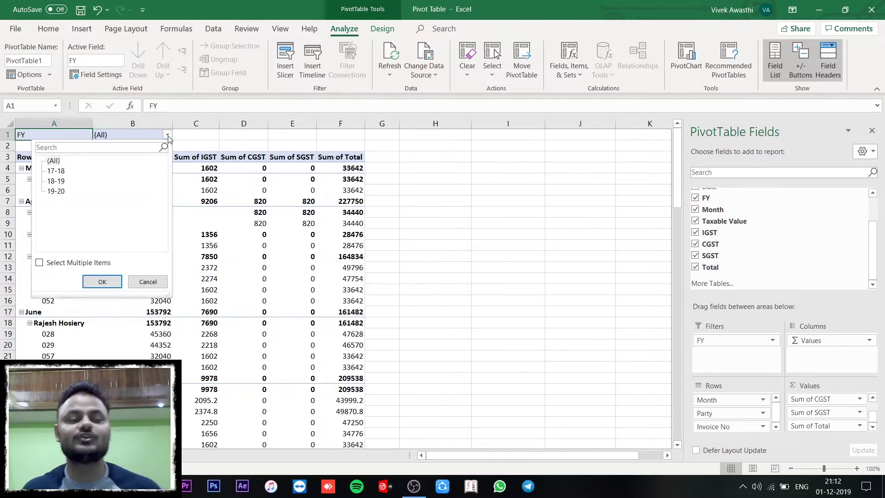
# Step: Set the FY report filter to 19-20
pyautogui.click(56, 191)
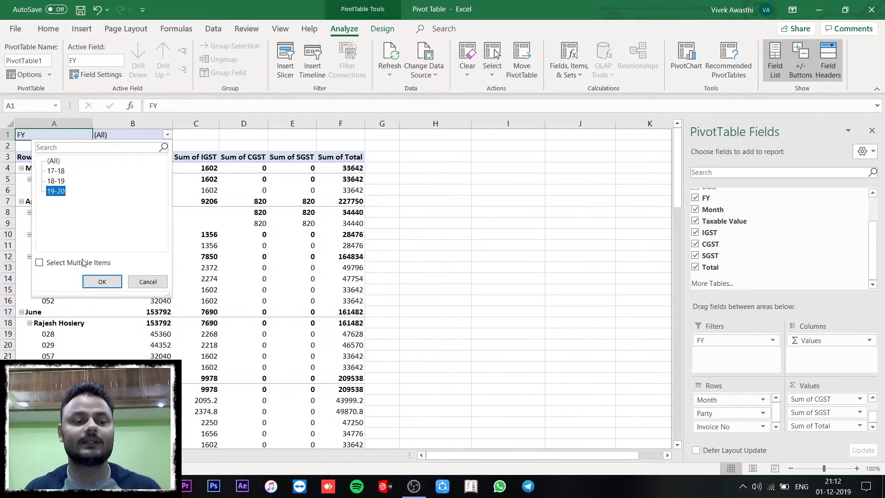
pyautogui.click(101, 282)
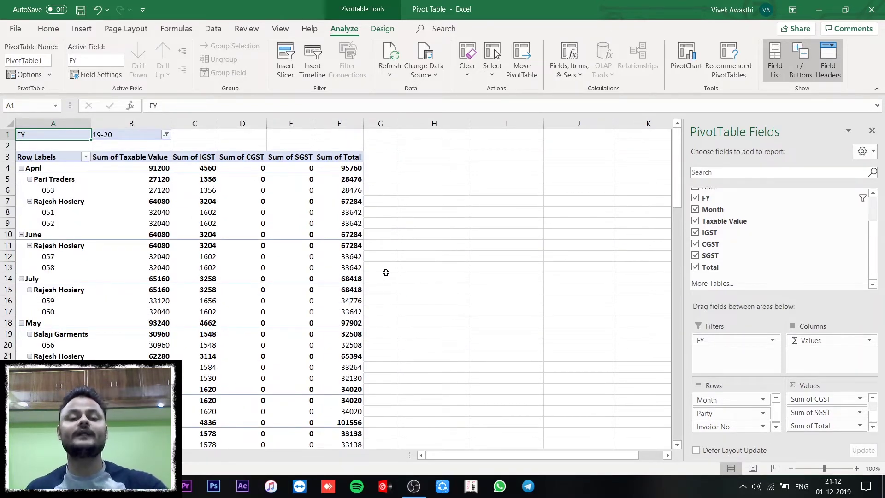
pyautogui.scroll(-1, 386, 273)
pyautogui.scroll(-1, 392, 279)
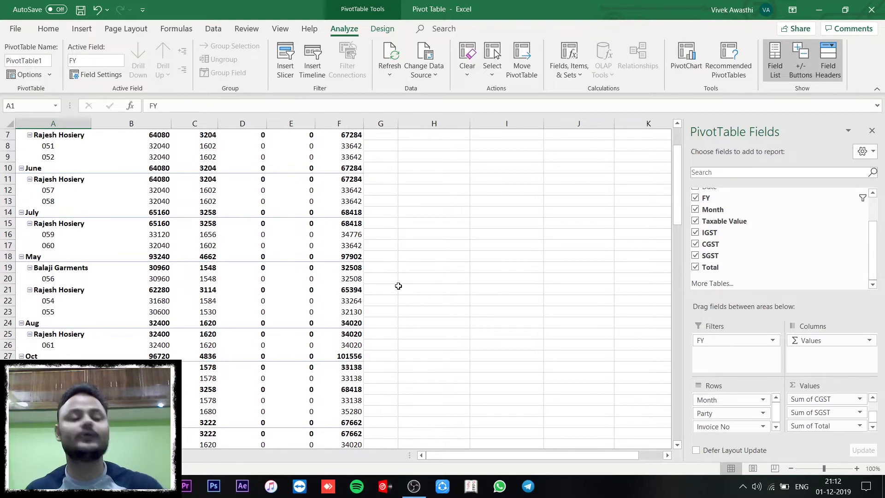
pyautogui.scroll(2, 398, 286)
# Step: Collapse all seven month groups, April through Oct, to single total rows
pyautogui.click(21, 168)
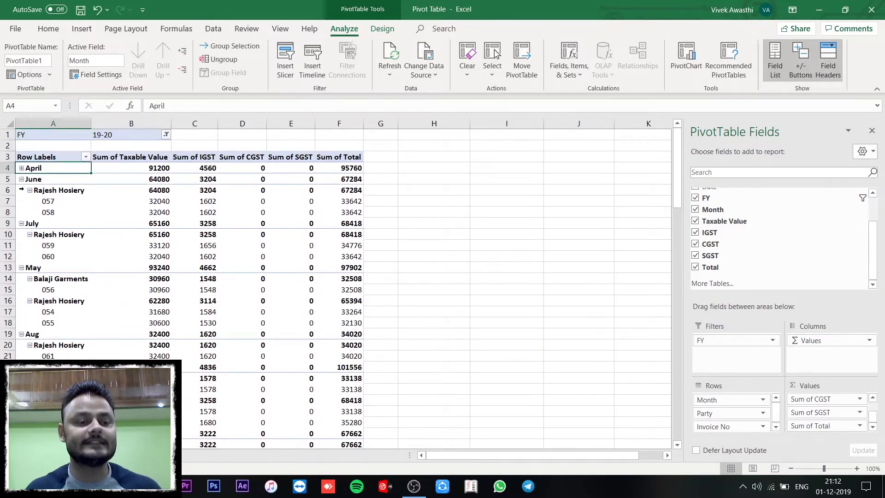
pyautogui.click(22, 179)
pyautogui.click(21, 190)
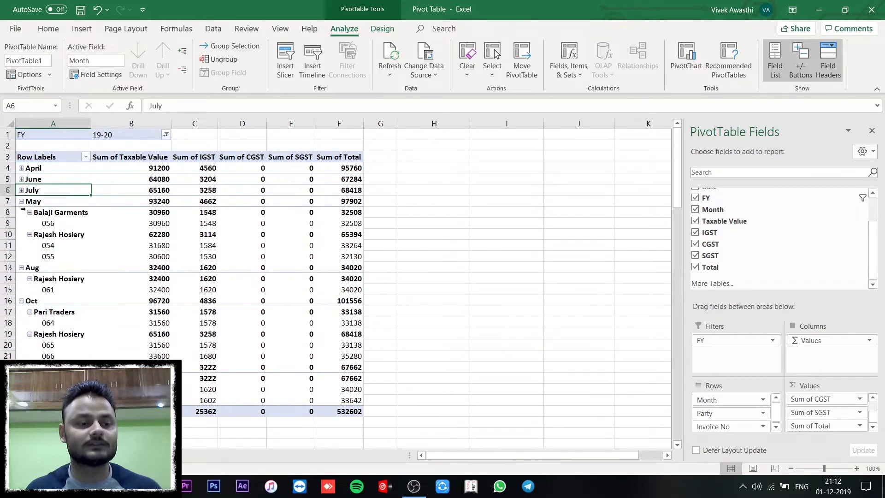
pyautogui.click(21, 202)
pyautogui.click(21, 213)
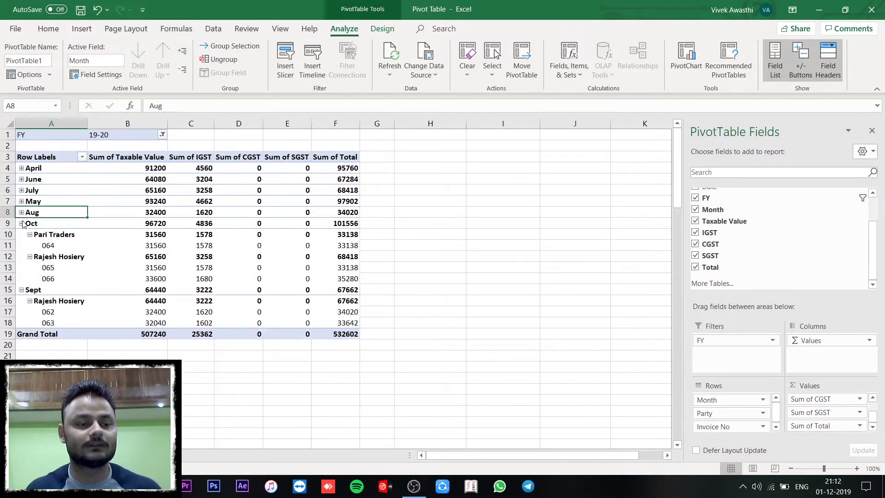
pyautogui.click(21, 224)
pyautogui.click(21, 235)
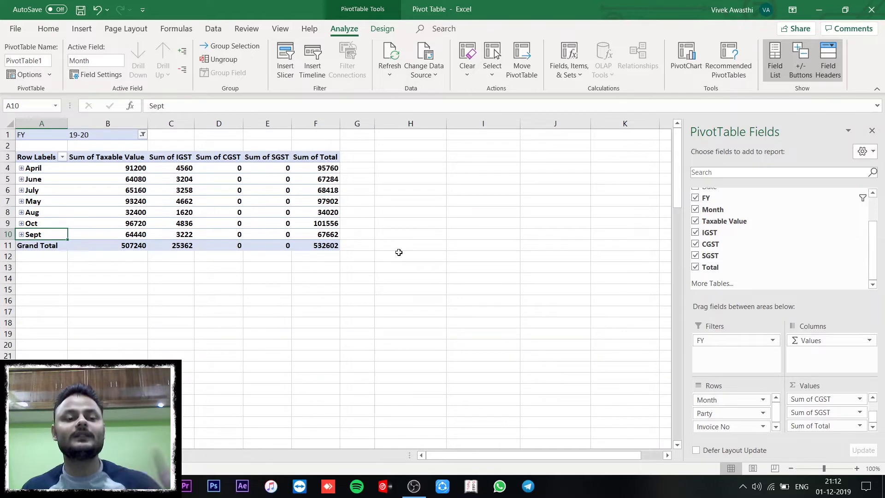
pyautogui.click(61, 158)
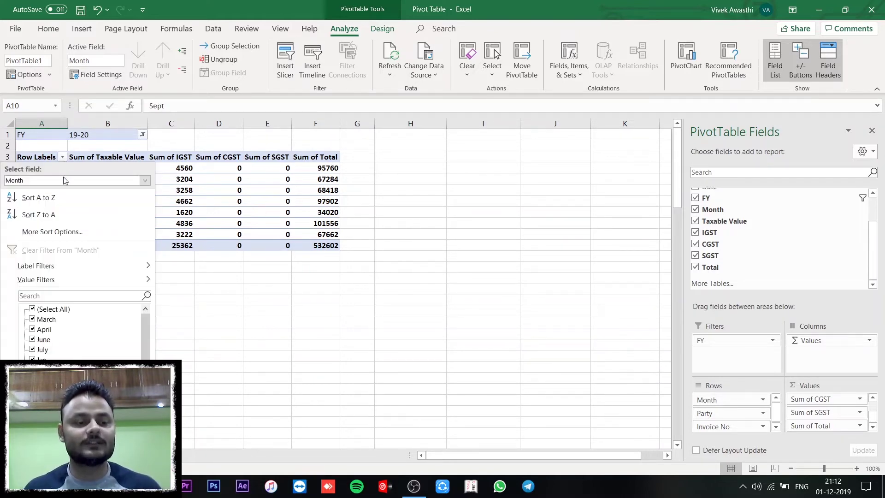
# Step: Filter the month row labels to show only Oct, then expand it to parties and invoices
pyautogui.click(33, 309)
pyautogui.scroll(-1, 98, 345)
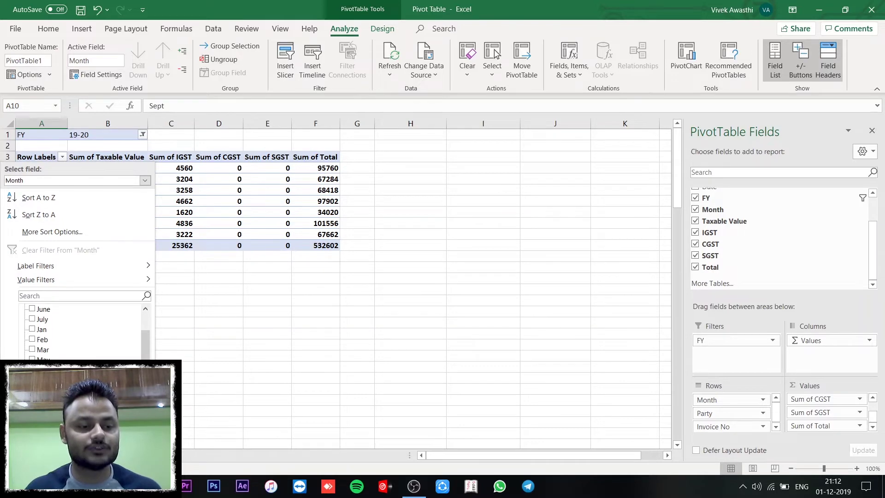
pyautogui.click(99, 374)
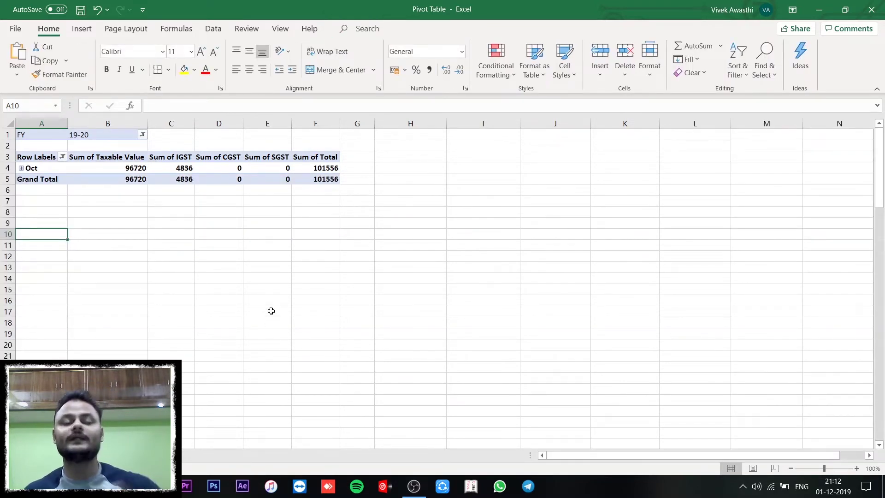
pyautogui.click(185, 169)
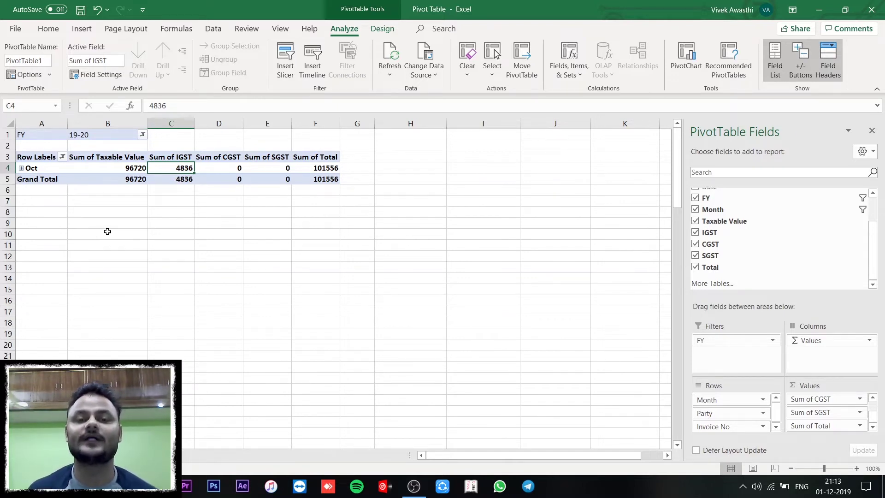
pyautogui.click(22, 169)
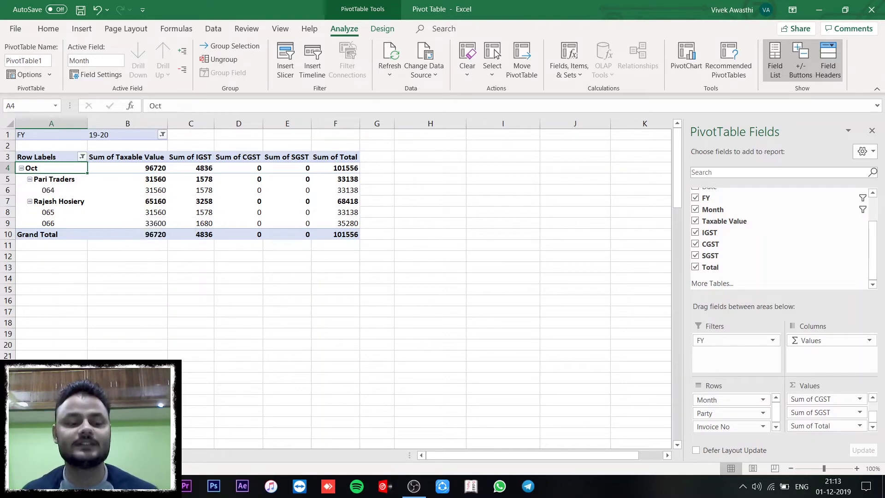
# Step: Insert GSTN into the Rows area between Party and Invoice No
pyautogui.hotkey('ctrl', 'pageup')
pyautogui.hotkey('ctrl', 'pagedown')
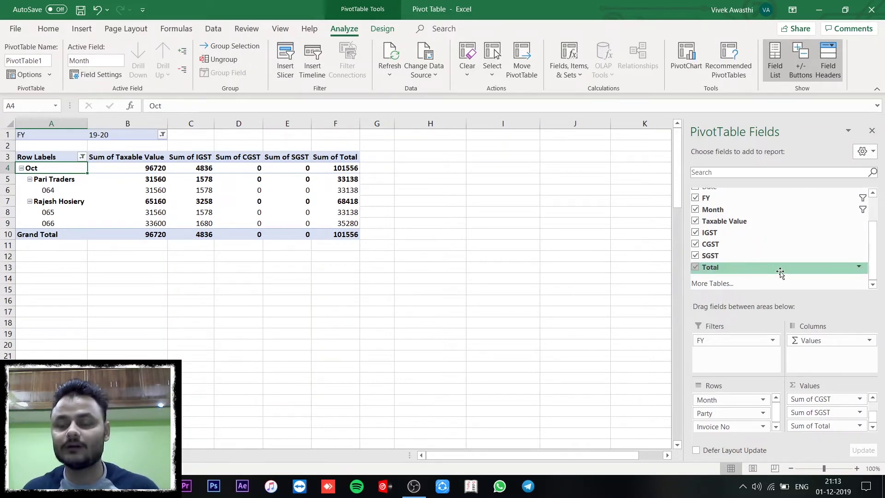
pyautogui.moveTo(875, 262); pyautogui.dragTo(876, 245)
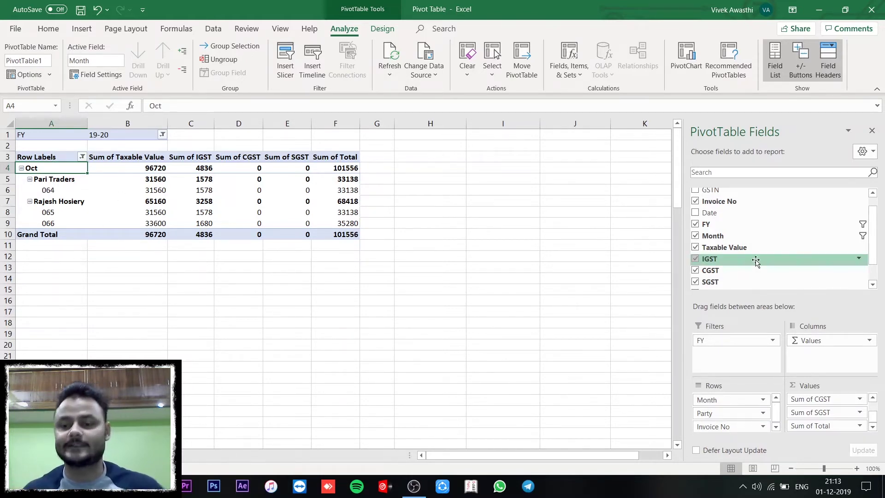
pyautogui.scroll(1, 784, 228)
pyautogui.moveTo(713, 204); pyautogui.dragTo(738, 422)
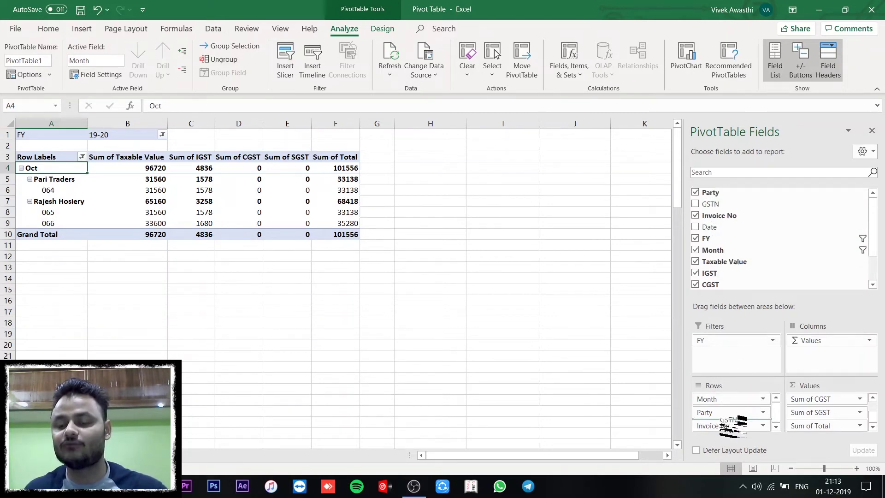
pyautogui.moveTo(737, 422); pyautogui.dragTo(728, 417)
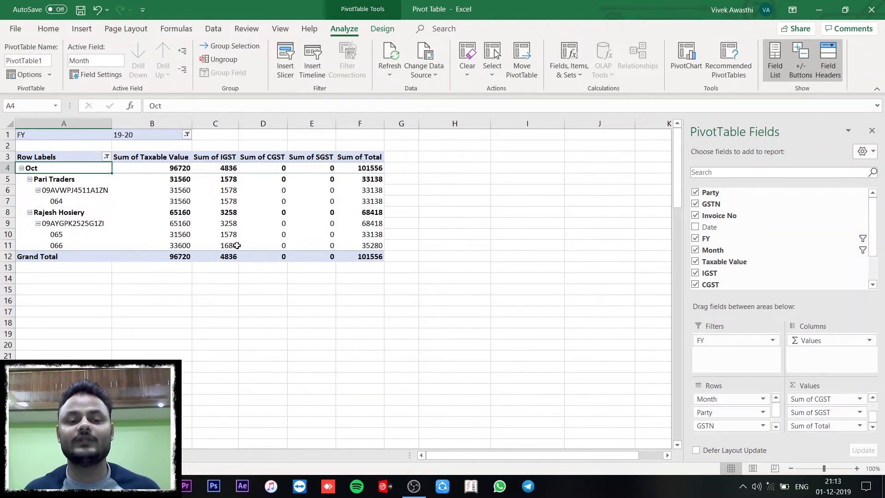
pyautogui.moveTo(241, 245)
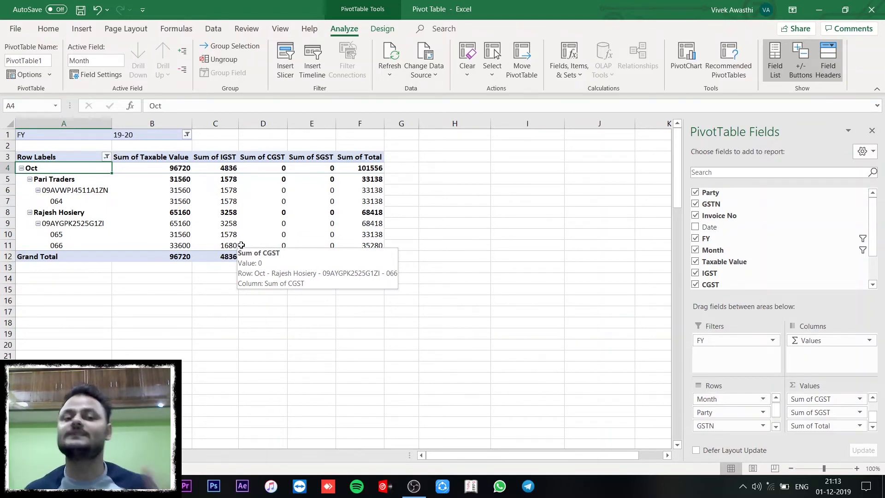
pyautogui.click(106, 157)
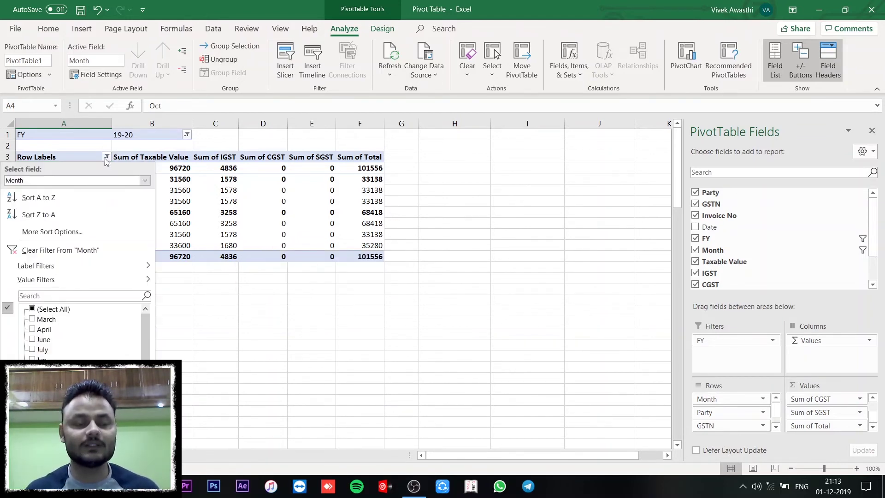
# Step: Include all months in the Row Labels filter and collapse the Oct row
pyautogui.click(44, 308)
pyautogui.press('Return')
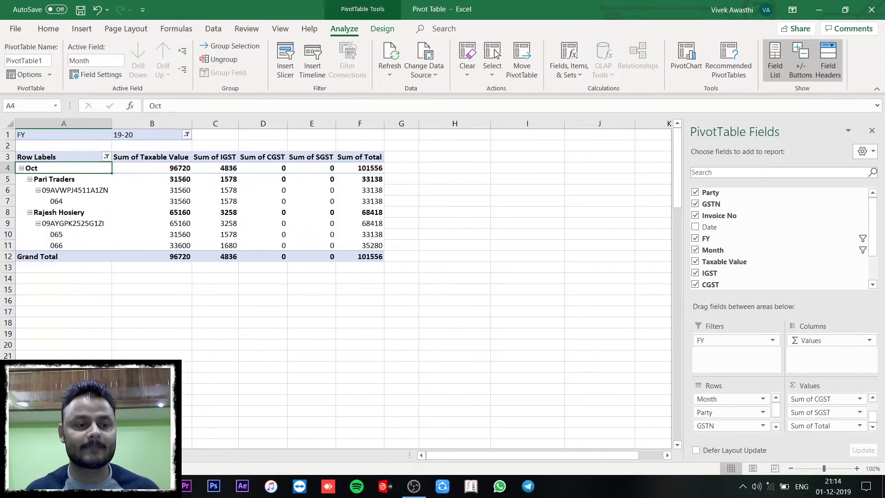
pyautogui.click(21, 223)
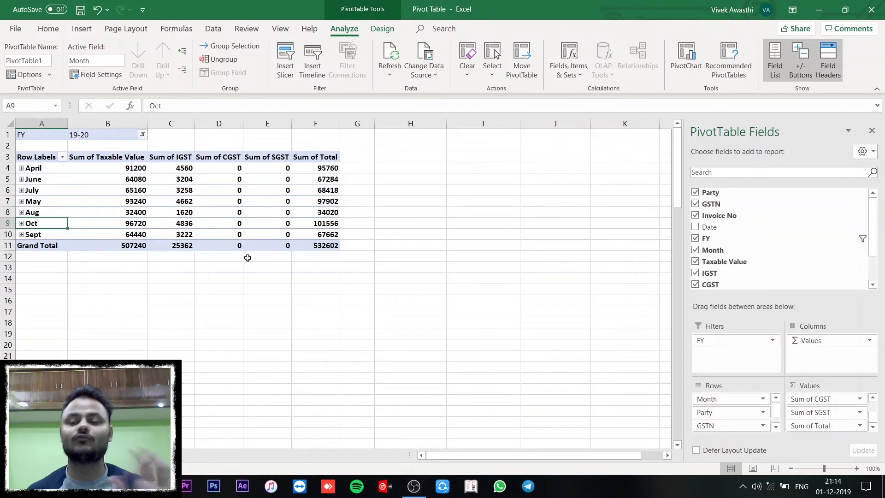
# Step: Add the Total field to Values again as a second Sum of Total column
pyautogui.scroll(-2, 714, 273)
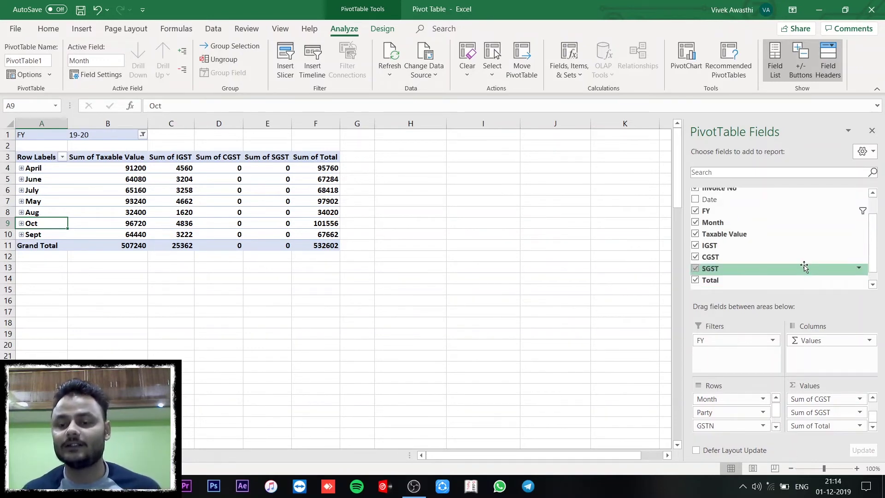
pyautogui.moveTo(711, 283); pyautogui.dragTo(827, 428)
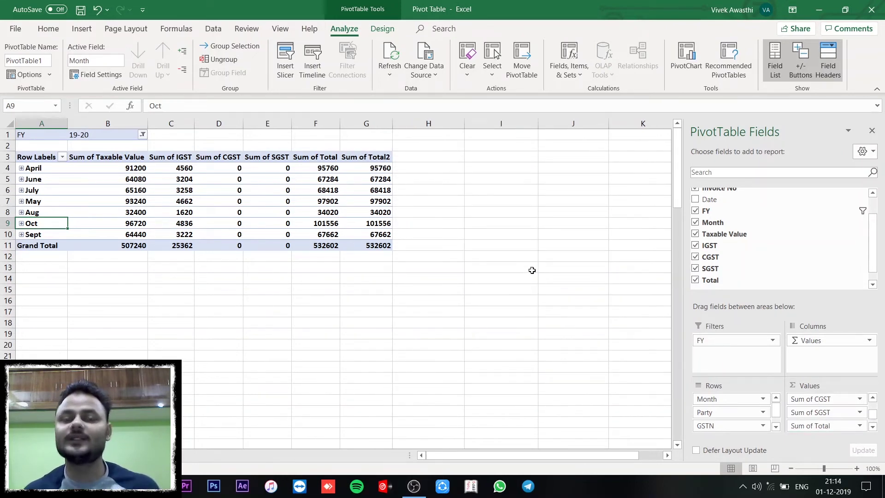
pyautogui.click(839, 425)
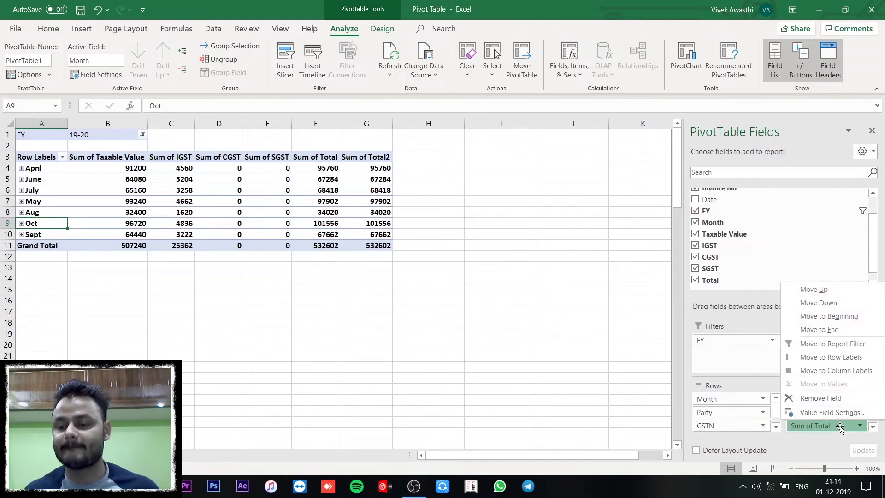
# Step: Rename Sum of Total2 to '% of sale', show it as % of Grand Total, and move it last
pyautogui.click(830, 413)
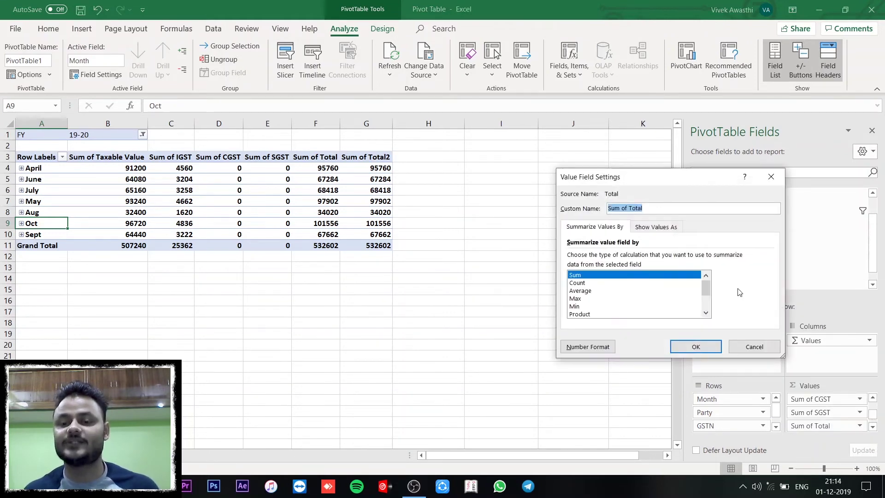
pyautogui.click(653, 228)
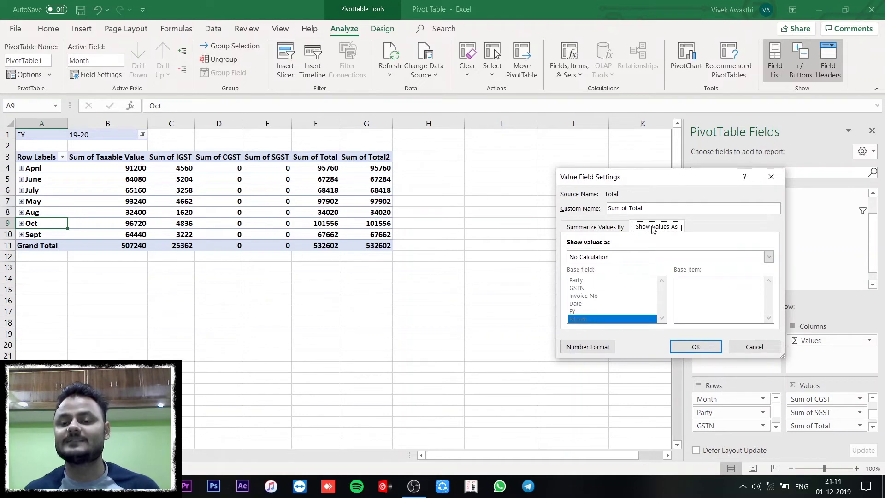
pyautogui.click(657, 208)
pyautogui.press('BackSpace')
pyautogui.press('BackSpace')
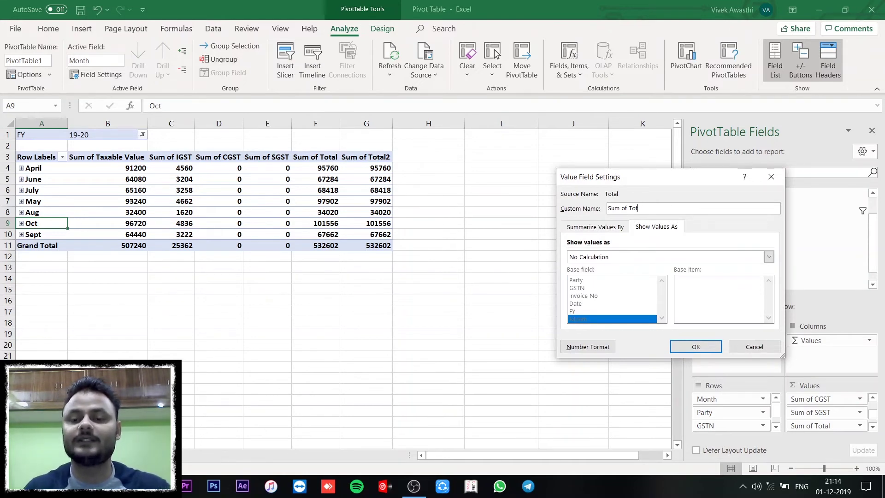
pyautogui.press('BackSpace')
pyautogui.press('BackSpace')
pyautogui.press('BackSpace')
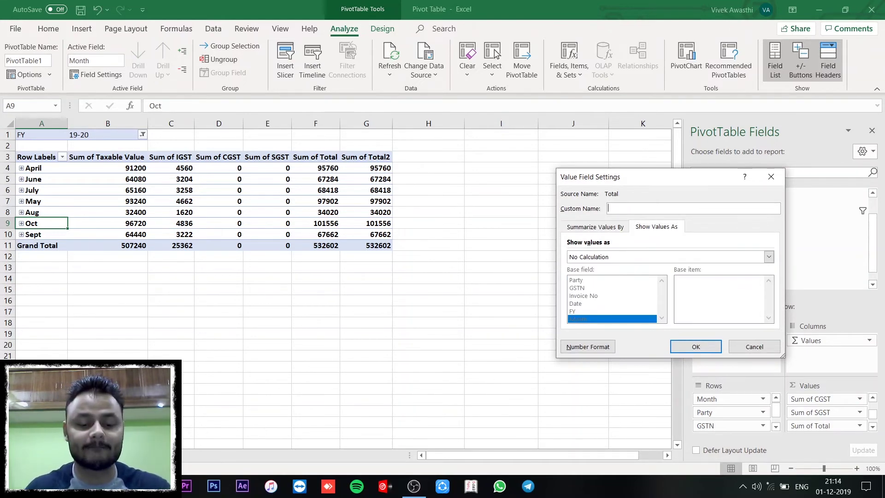
pyautogui.write('% of')
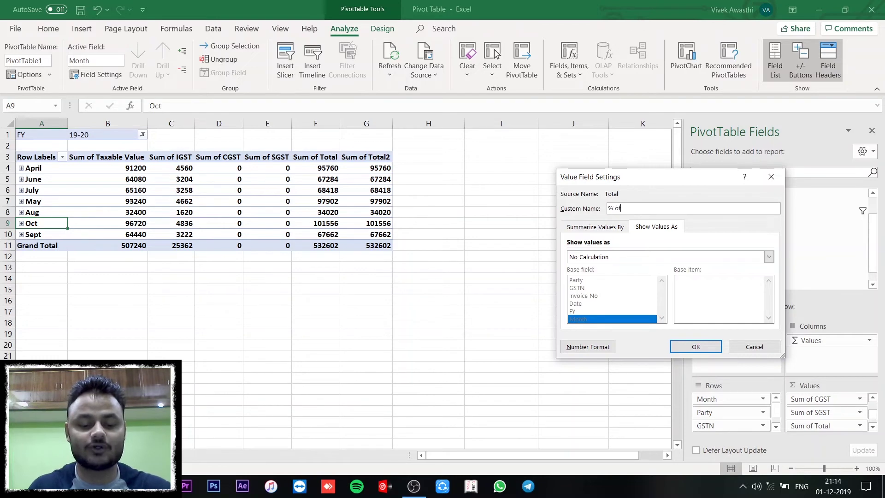
pyautogui.write(' sale')
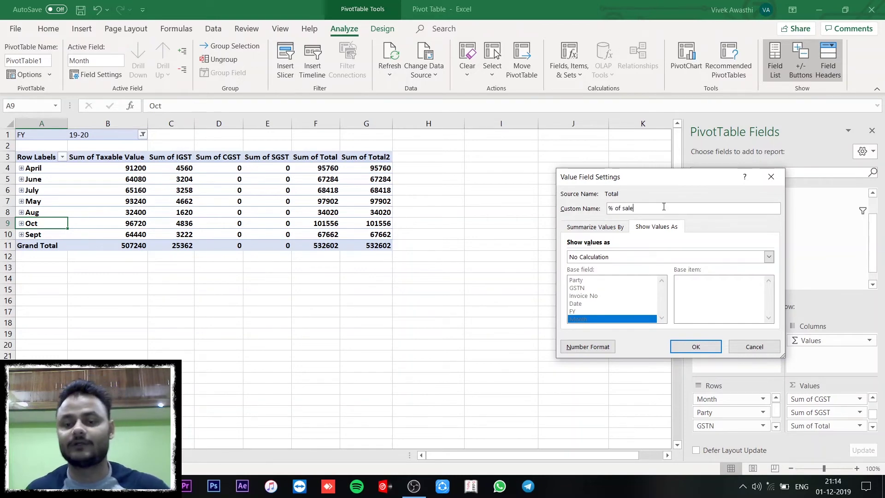
pyautogui.click(768, 257)
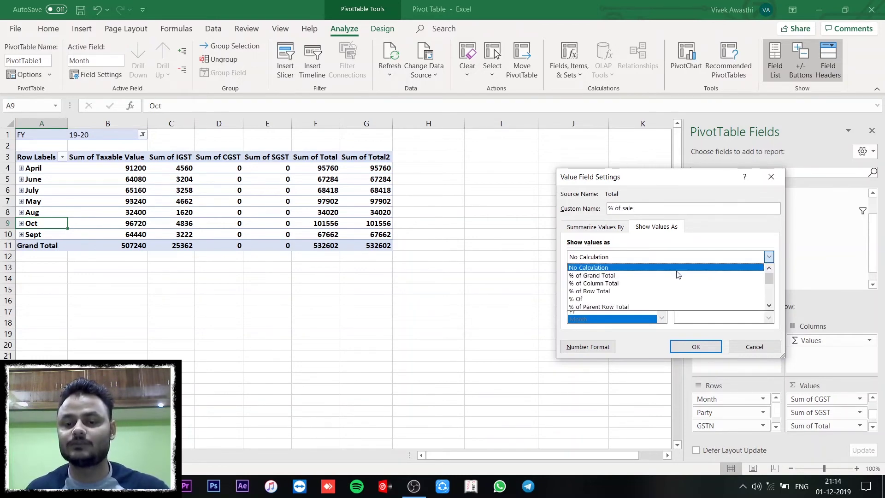
pyautogui.click(627, 276)
pyautogui.click(697, 346)
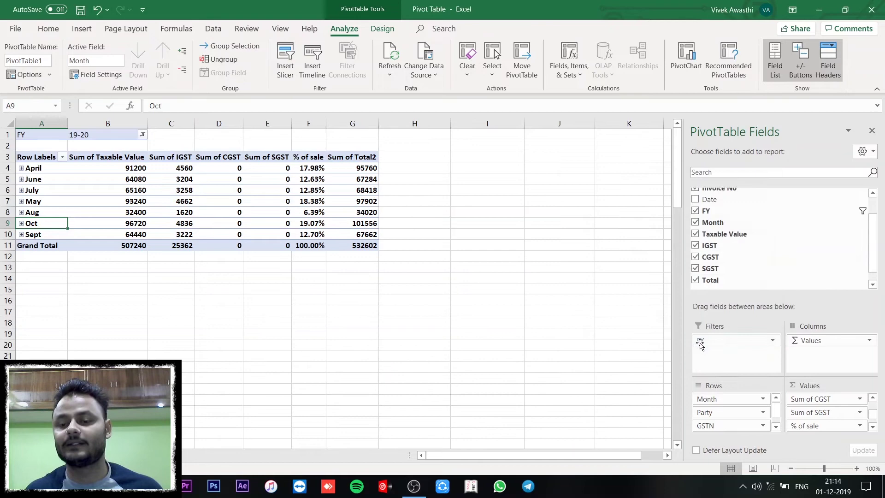
pyautogui.moveTo(811, 425); pyautogui.dragTo(831, 411)
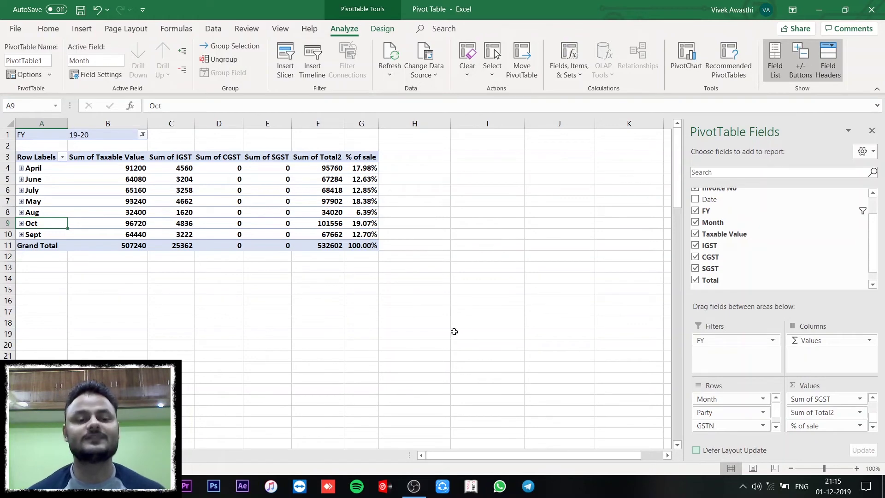
pyautogui.click(361, 223)
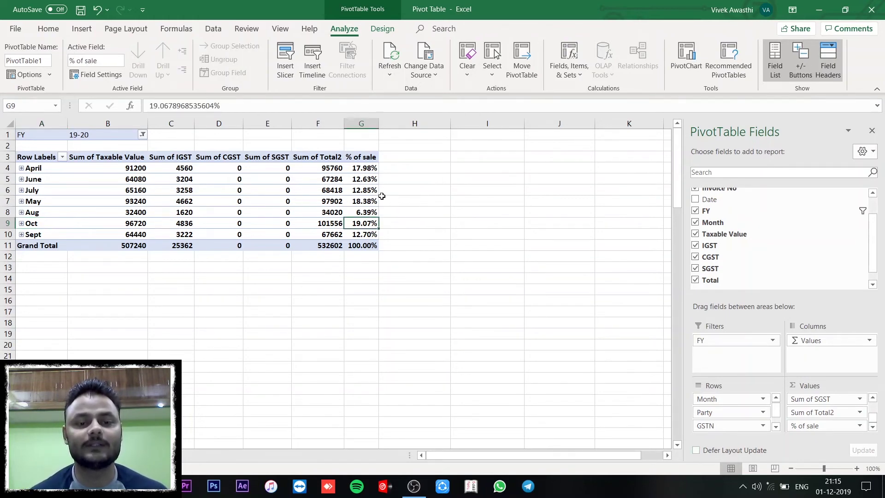
pyautogui.moveTo(365, 212)
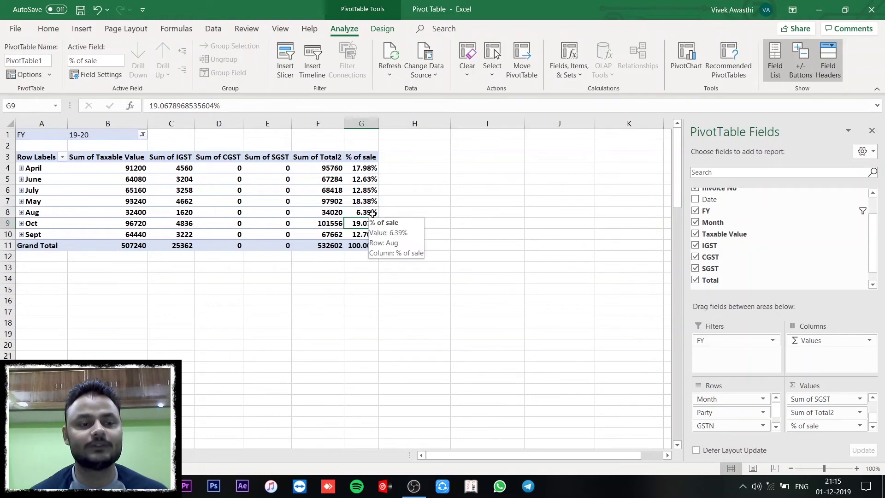
pyautogui.click(368, 212)
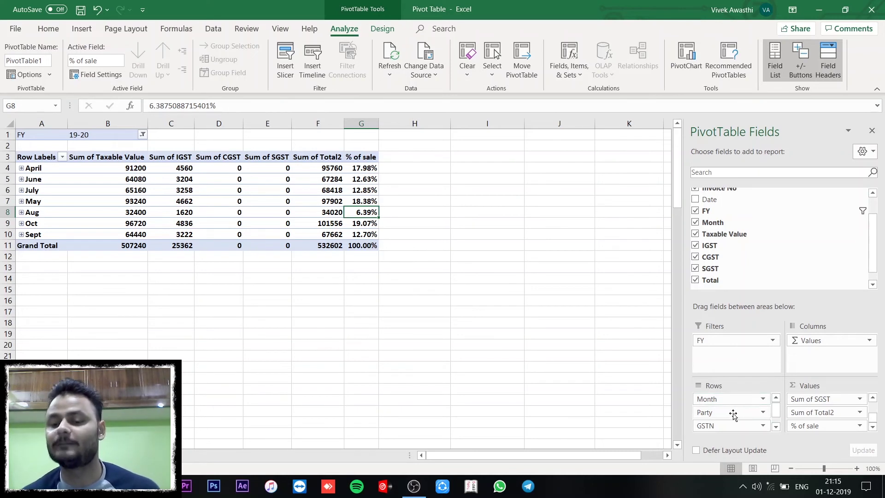
# Step: Put Party above Month in Rows and collapse Balaji Garments, Pari Traders and Rajesh Hosiery
pyautogui.moveTo(733, 413); pyautogui.dragTo(730, 397)
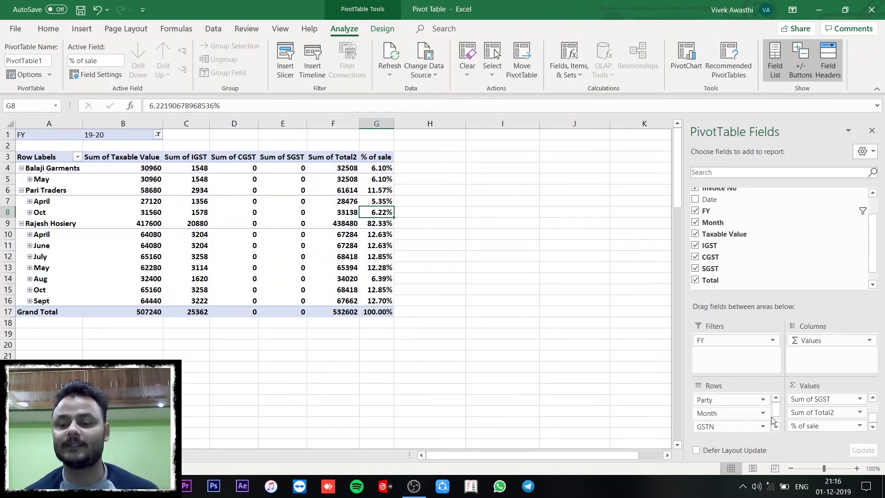
pyautogui.moveTo(776, 413)
pyautogui.mouseDown()
pyautogui.moveTo(778, 421)
pyautogui.moveTo(777, 413)
pyautogui.mouseUp()
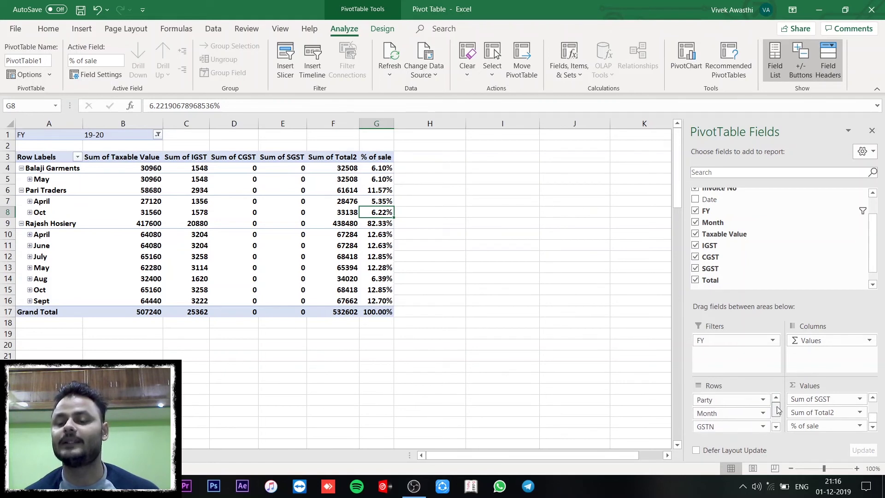
pyautogui.click(21, 168)
pyautogui.click(21, 179)
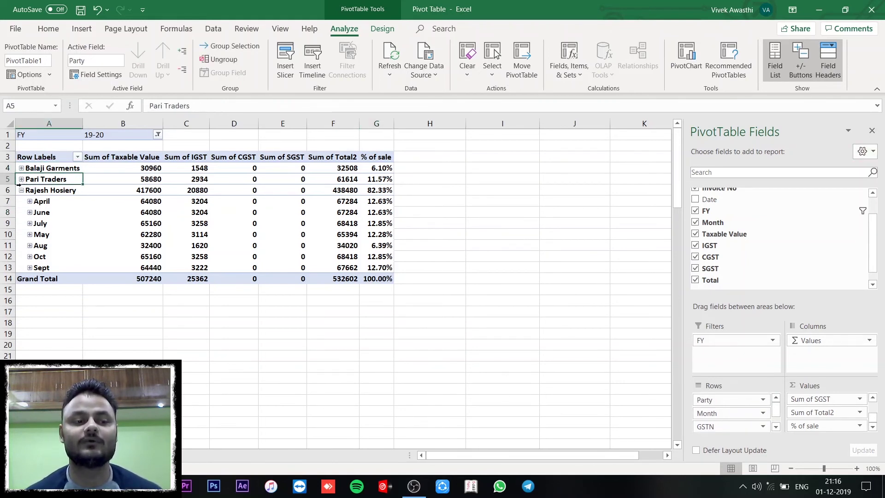
pyautogui.click(21, 190)
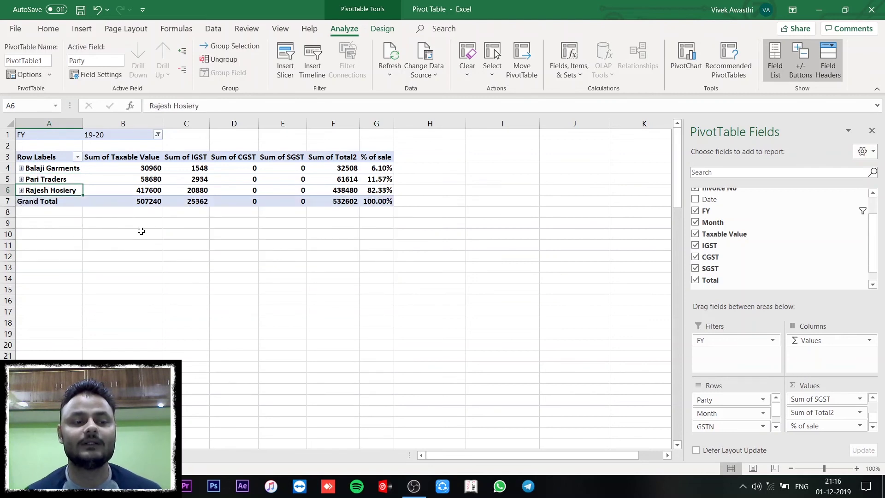